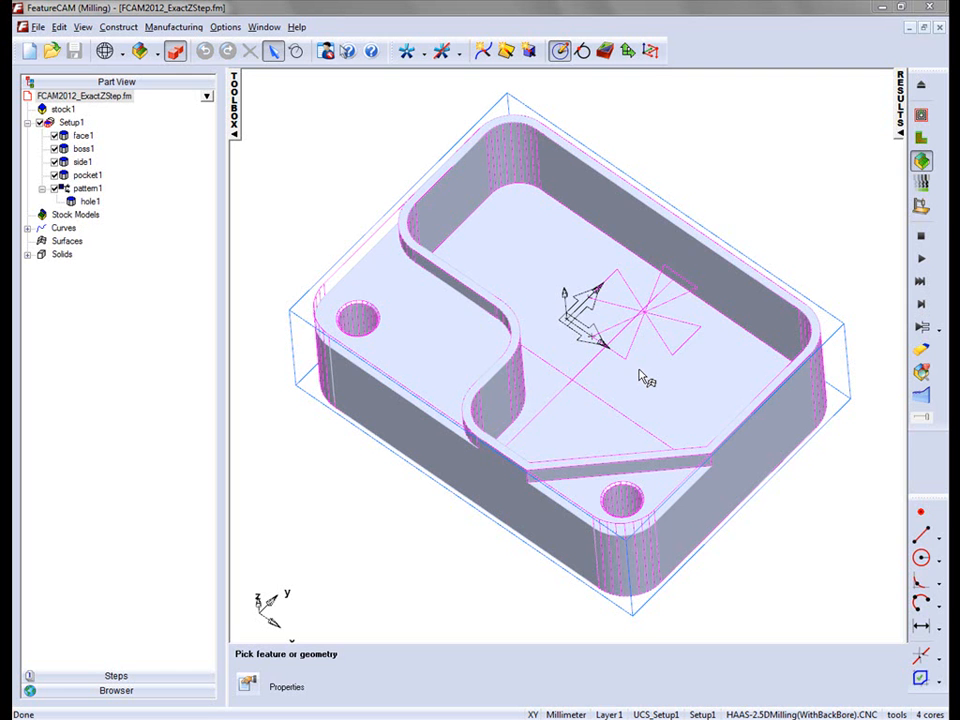
Step: Run the 3D machining simulation of the complete part, then stop it to clear the simulated result
mouse_move(572, 261)
middle_mouse_down()
mouse_move(574, 315)
mouse_move(574, 273)
middle_mouse_up()
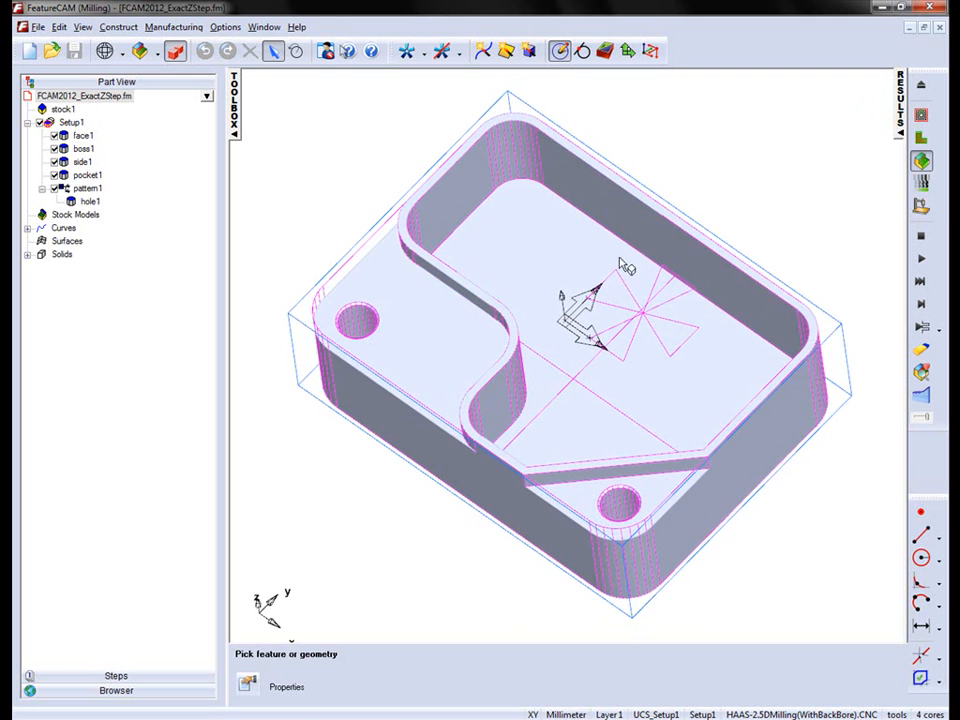
left_click(921, 260)
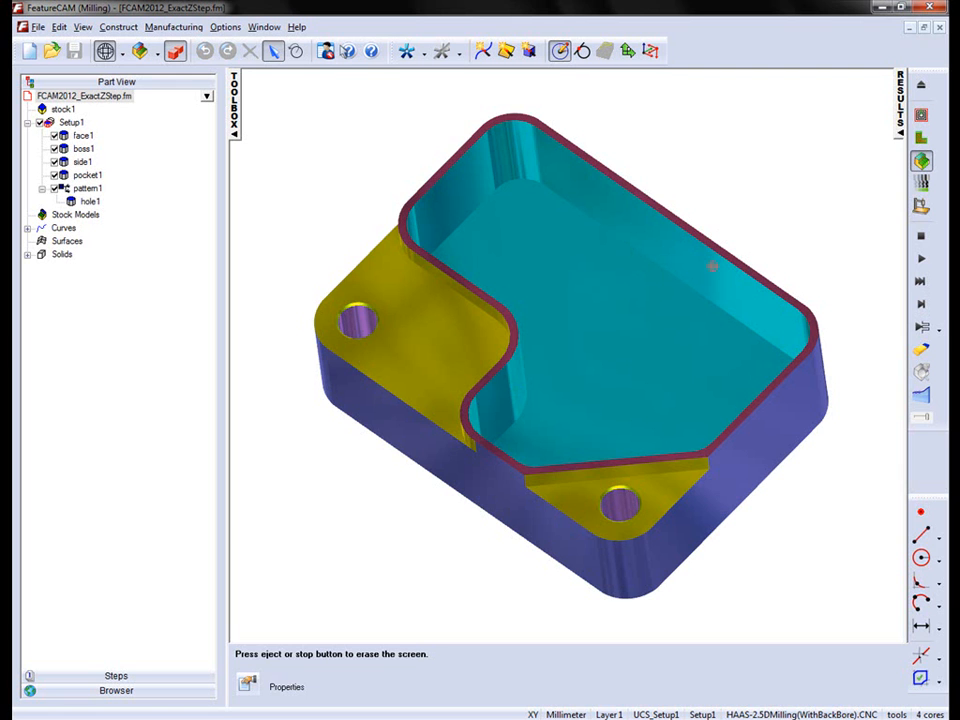
left_click(922, 238)
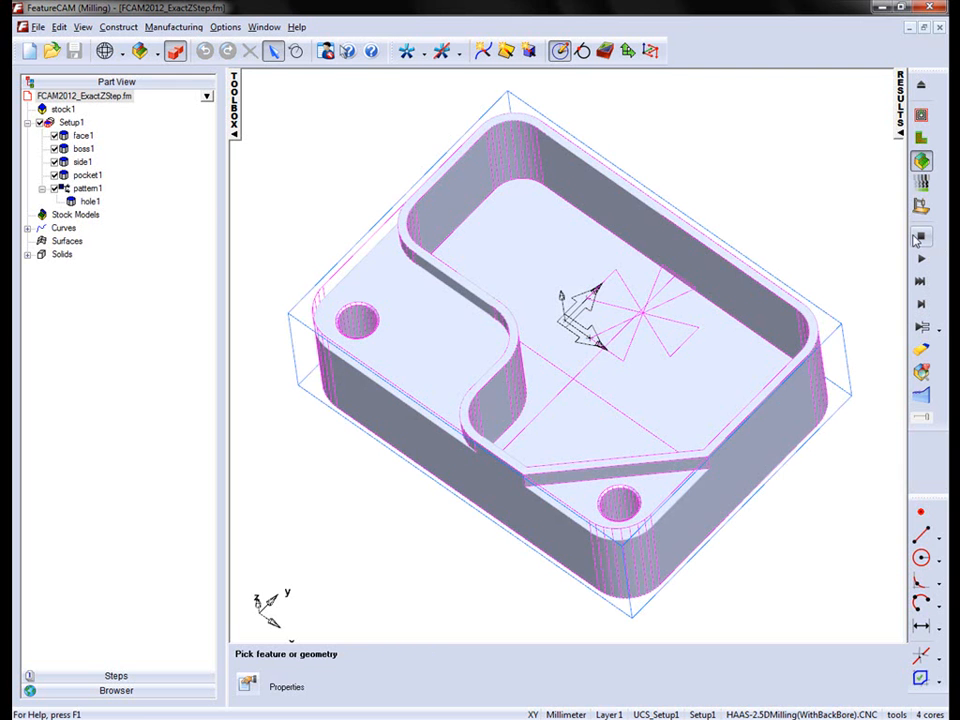
Step: Show only the pocket1 feature and leave it as the only feature in Setup1 included in the machining plan
left_click(86, 175)
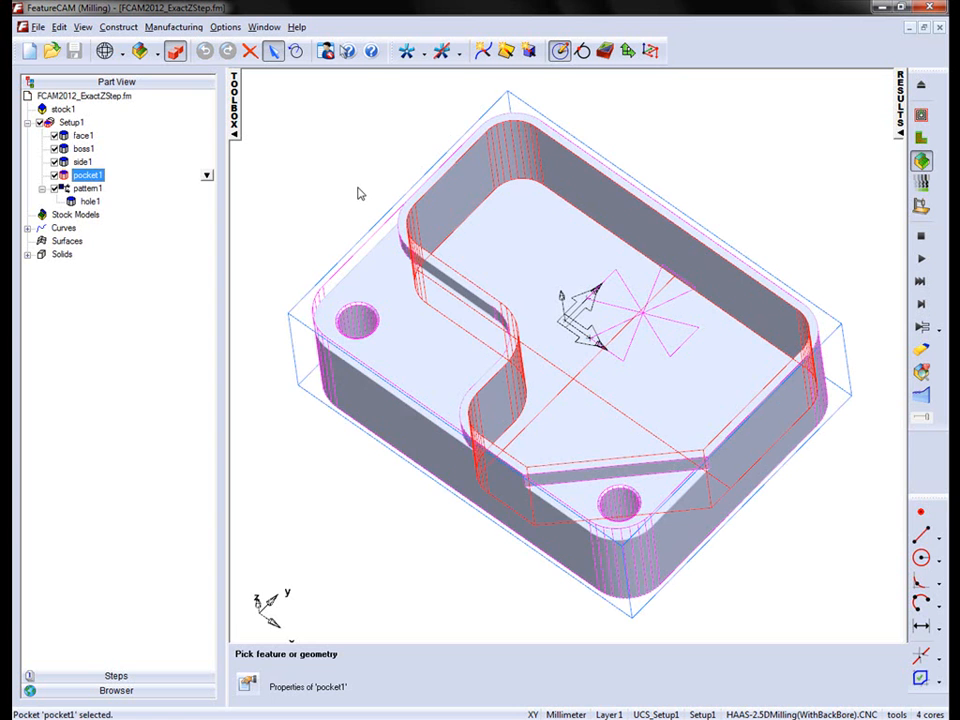
key("ctrl+u")
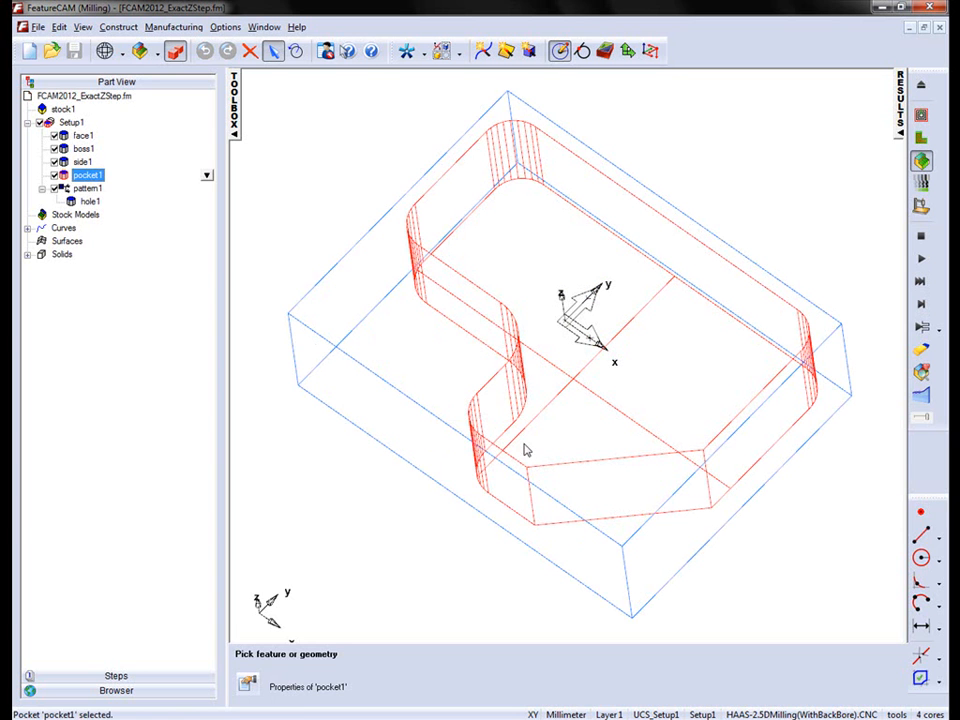
left_click(39, 122)
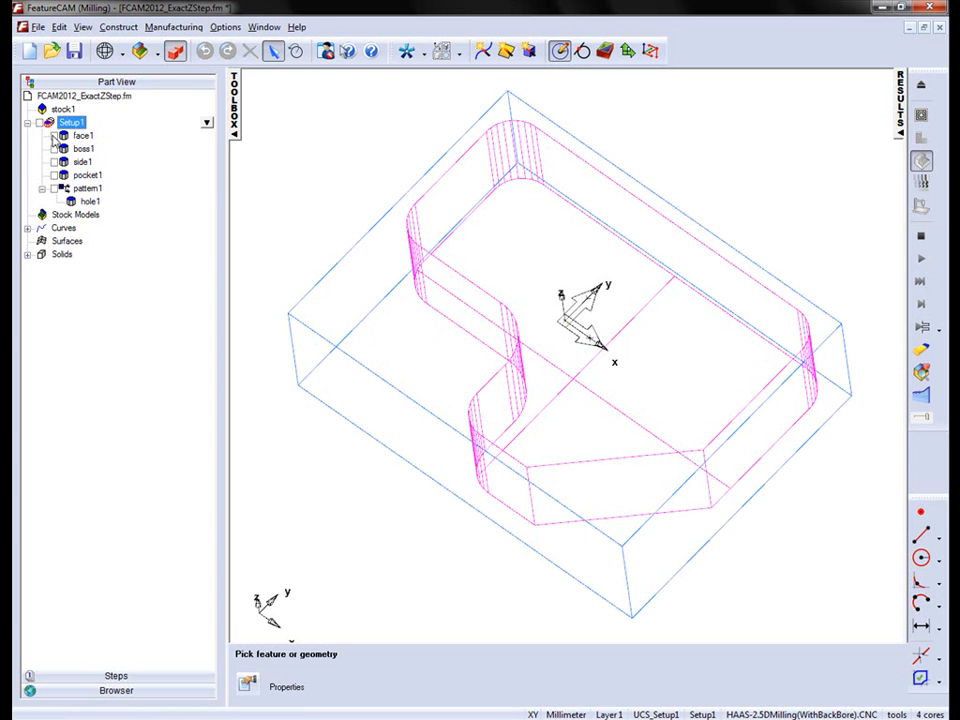
left_click(54, 175)
Step: Run a centerline simulation of pocket1 to view its toolpath at the default depth increment
middle_click_drag(621, 399, 598, 364)
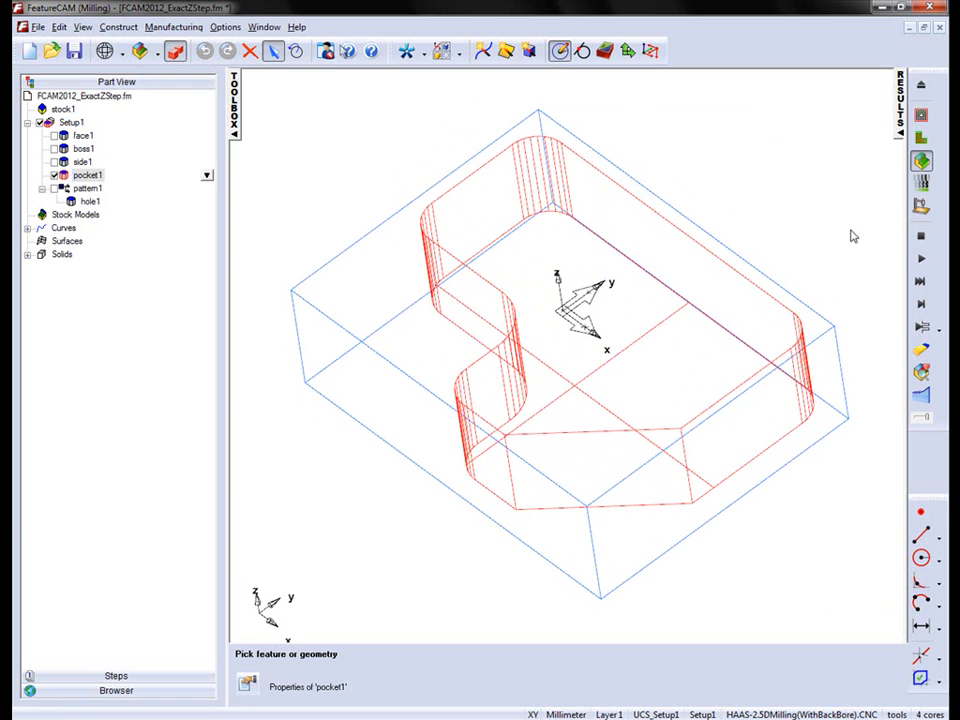
left_click(926, 118)
left_click(922, 261)
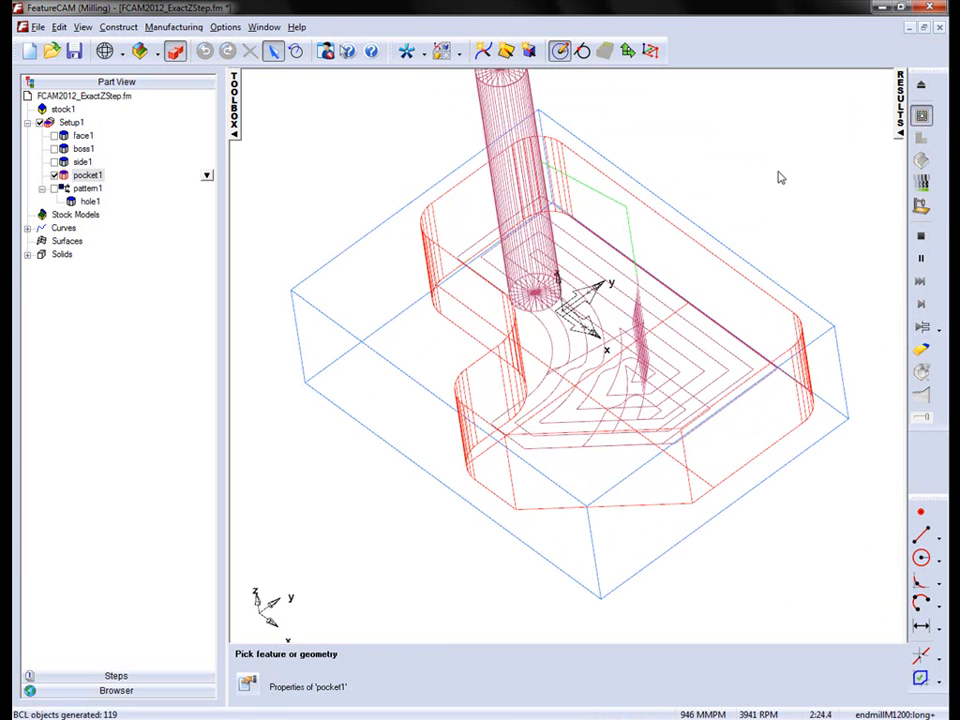
middle_click_drag(566, 433, 589, 444)
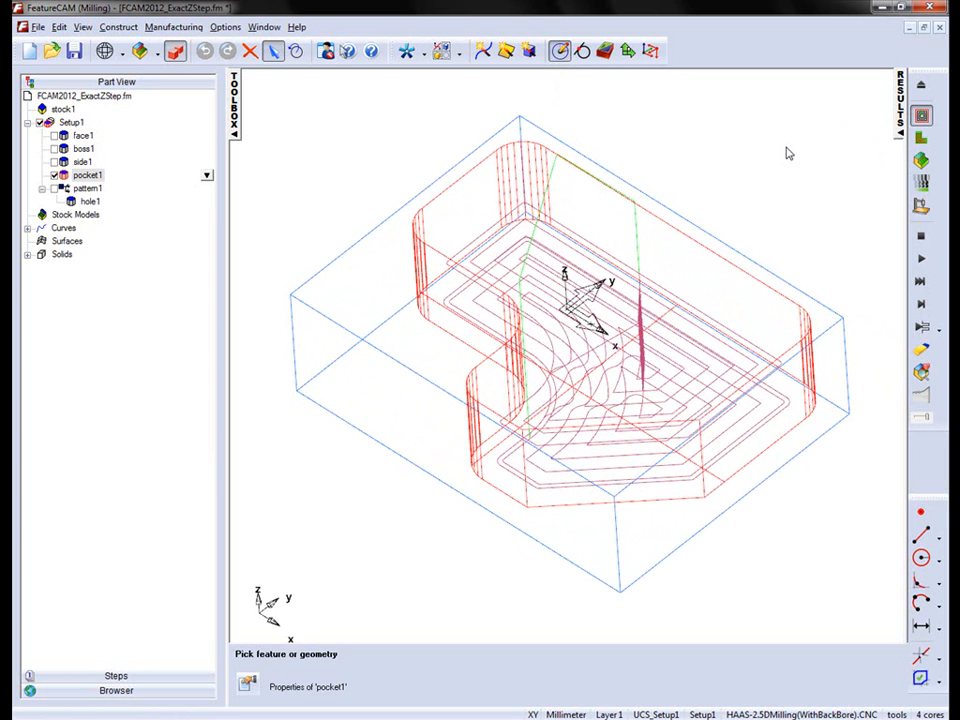
Step: Set the Rough pass Z increment of pocket1's rough operation to 2 and apply the change
right_click(90, 176)
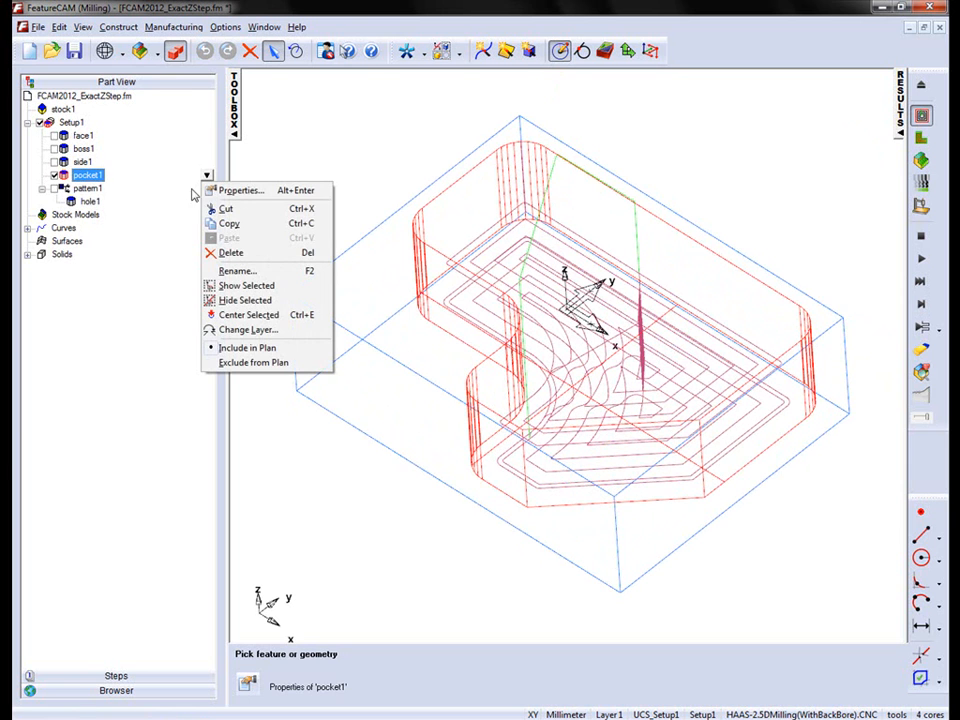
left_click(240, 190)
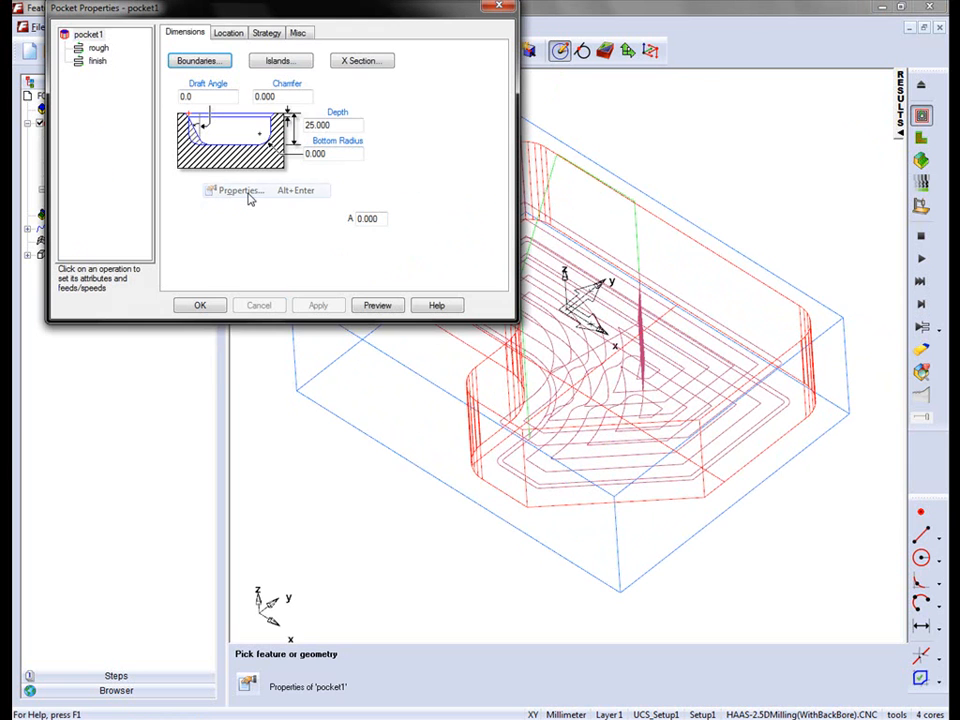
left_click(96, 49)
left_click(279, 33)
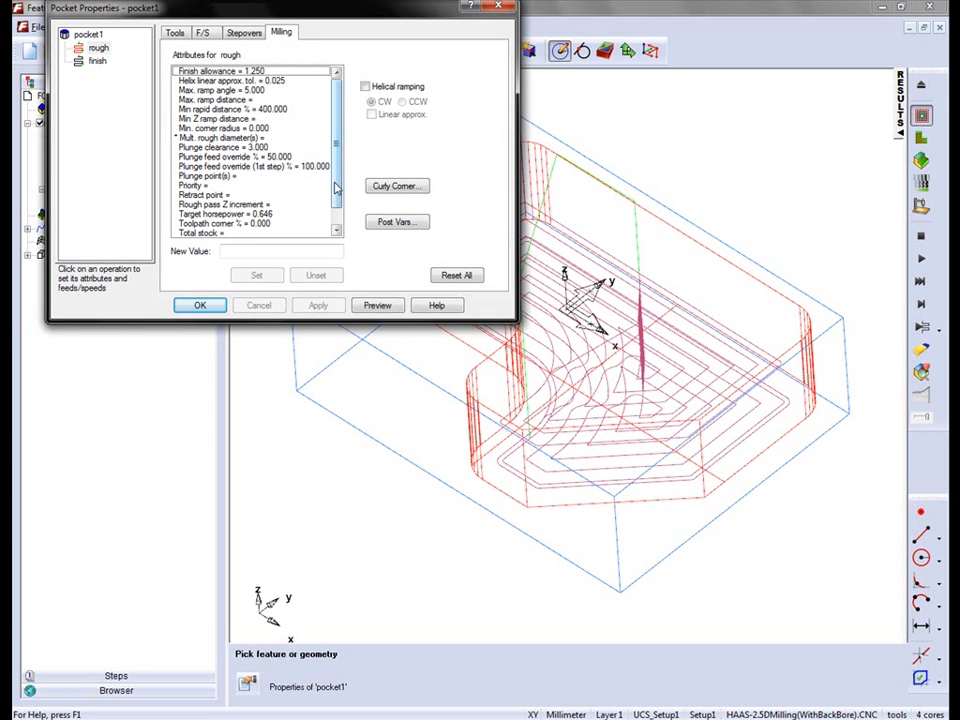
scroll(335, 188, "down", 1)
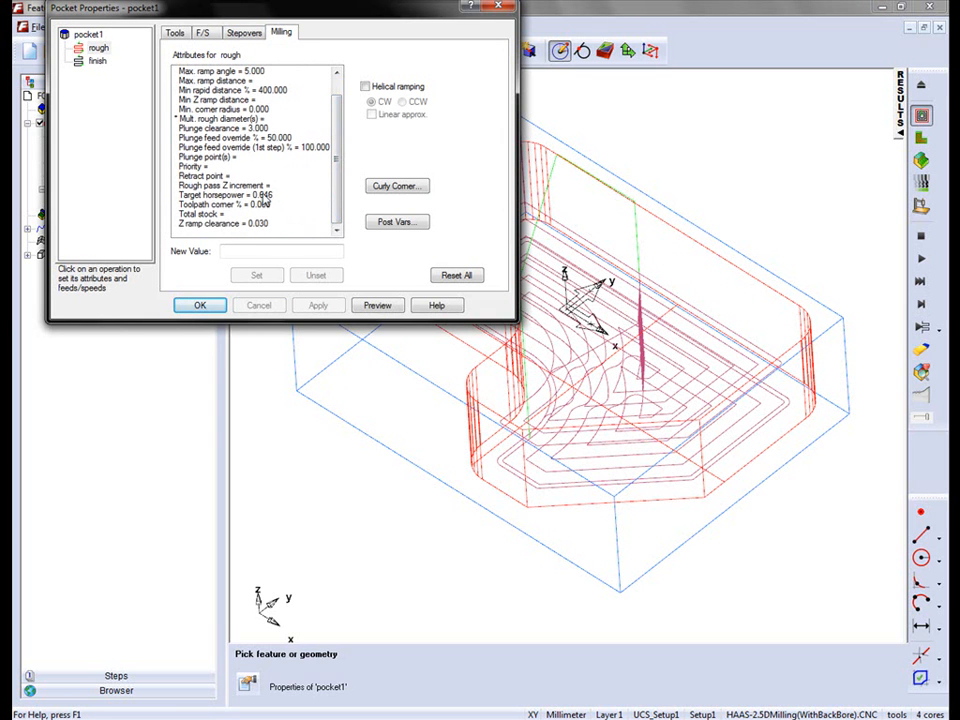
left_click(276, 187)
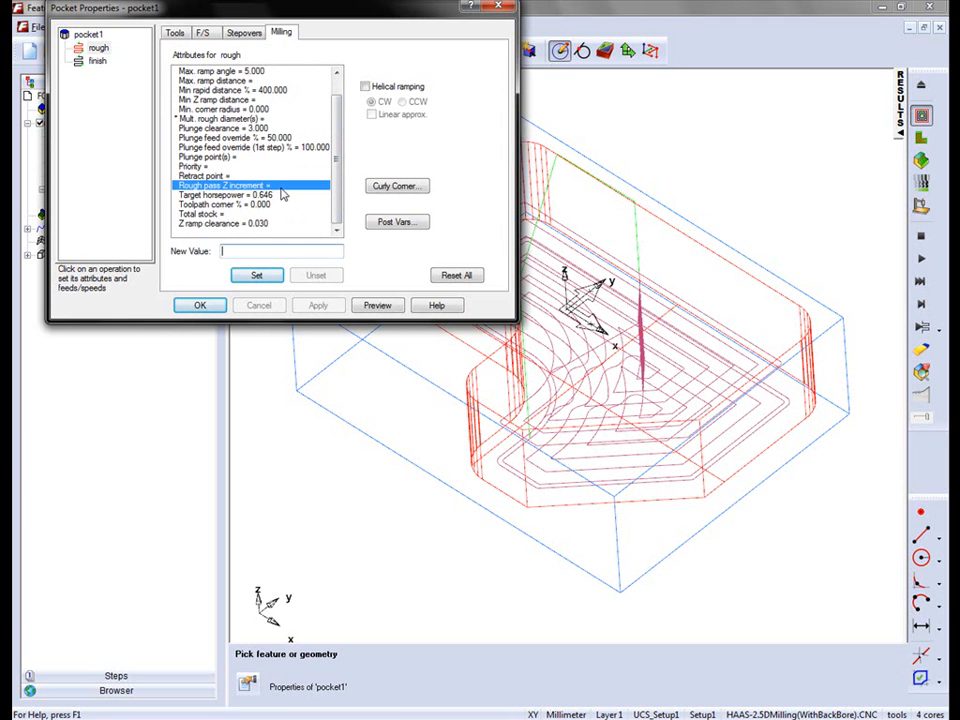
middle_click_drag(640, 404, 654, 373)
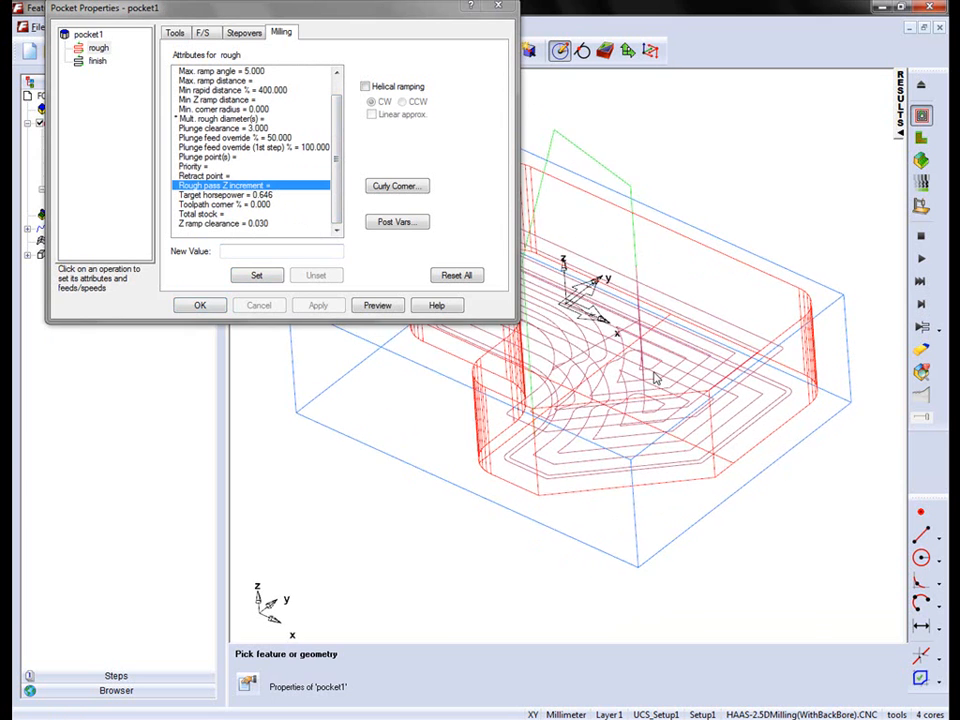
key("ctrl+5")
key("ctrl+2")
middle_click_drag(592, 327, 713, 461, "shift")
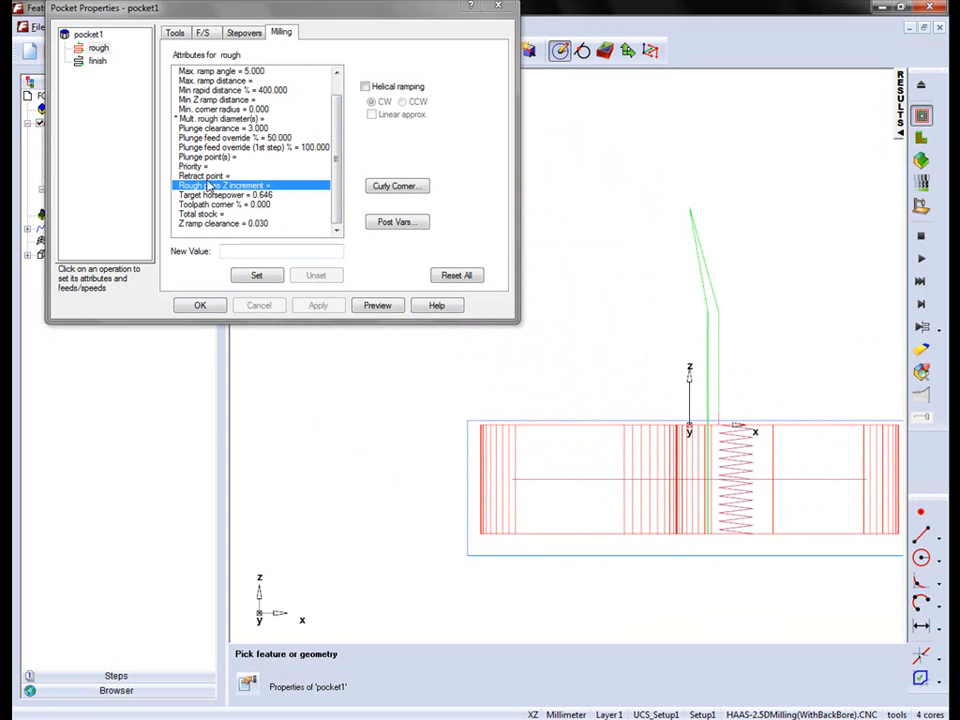
left_click(248, 252)
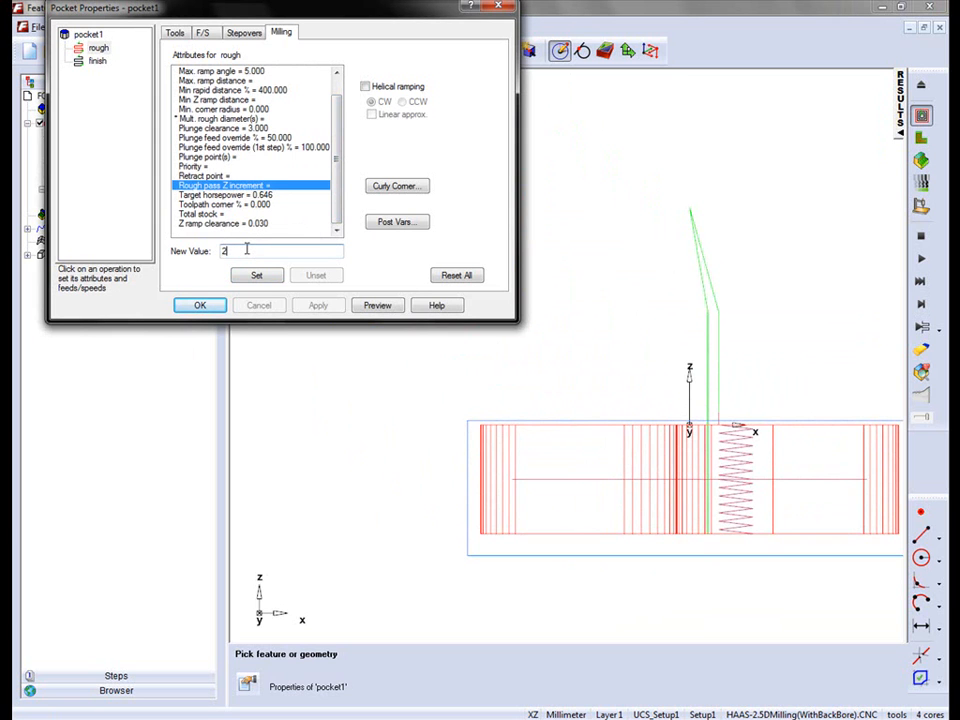
left_click(257, 275)
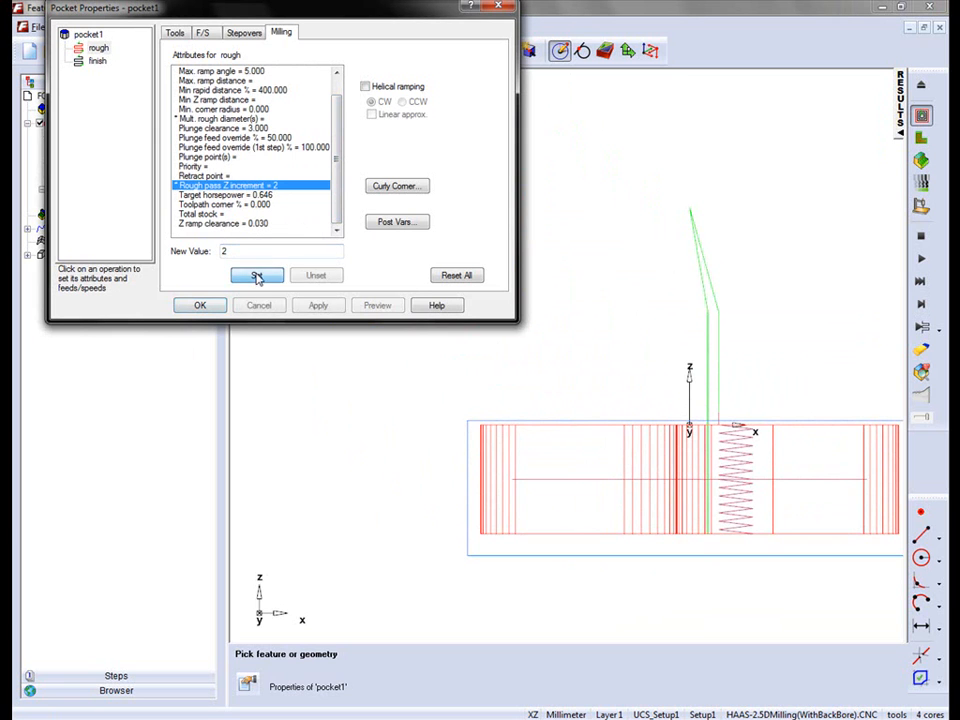
left_click(316, 305)
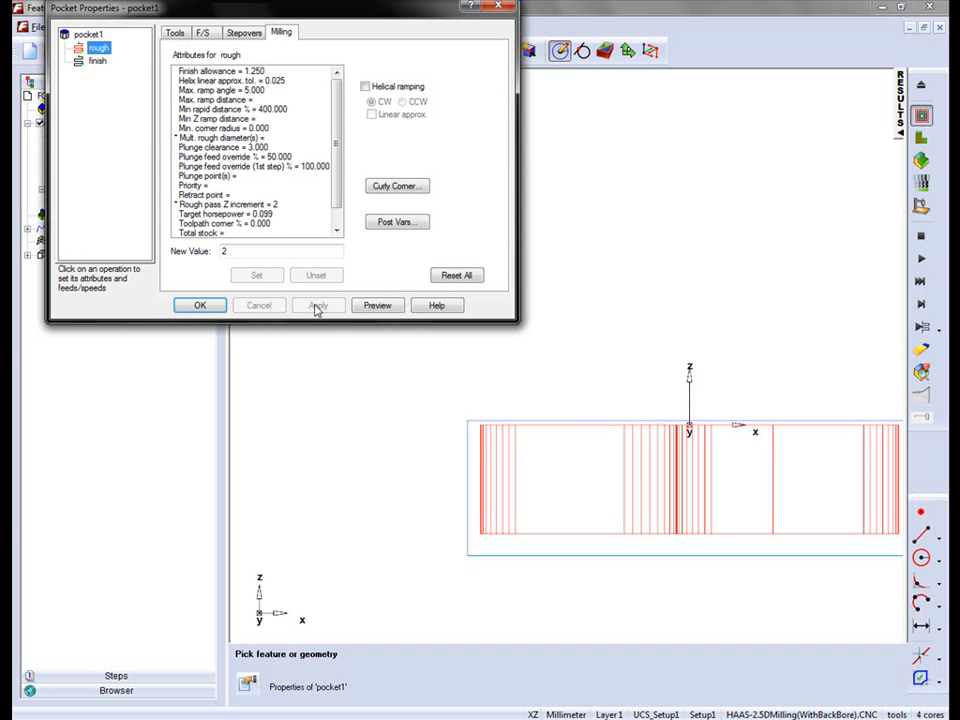
Step: Check pocket1's dimensions, preview its recalculated roughing toolpath and examine the spacing of the Z passes
left_click(80, 33)
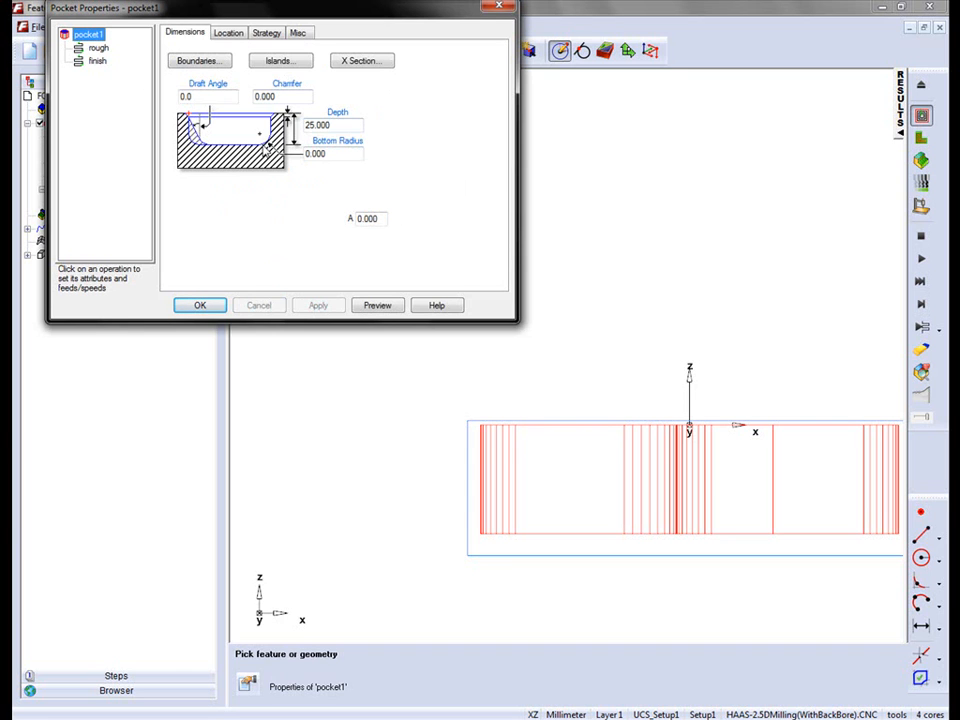
left_click(378, 305)
left_click(97, 47)
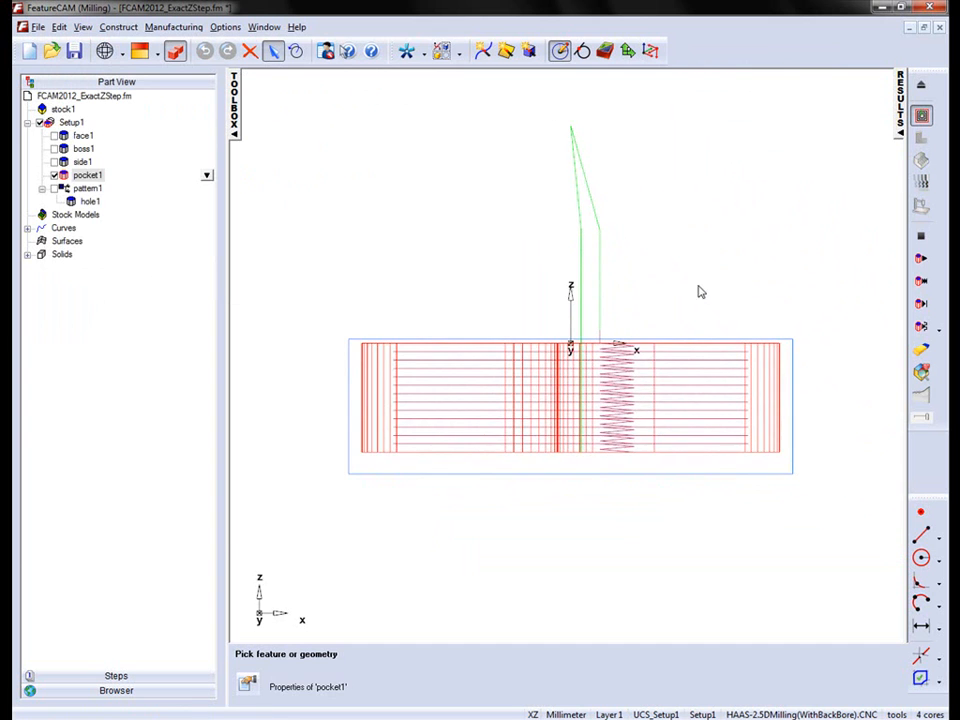
scroll(484, 342, "up", 2)
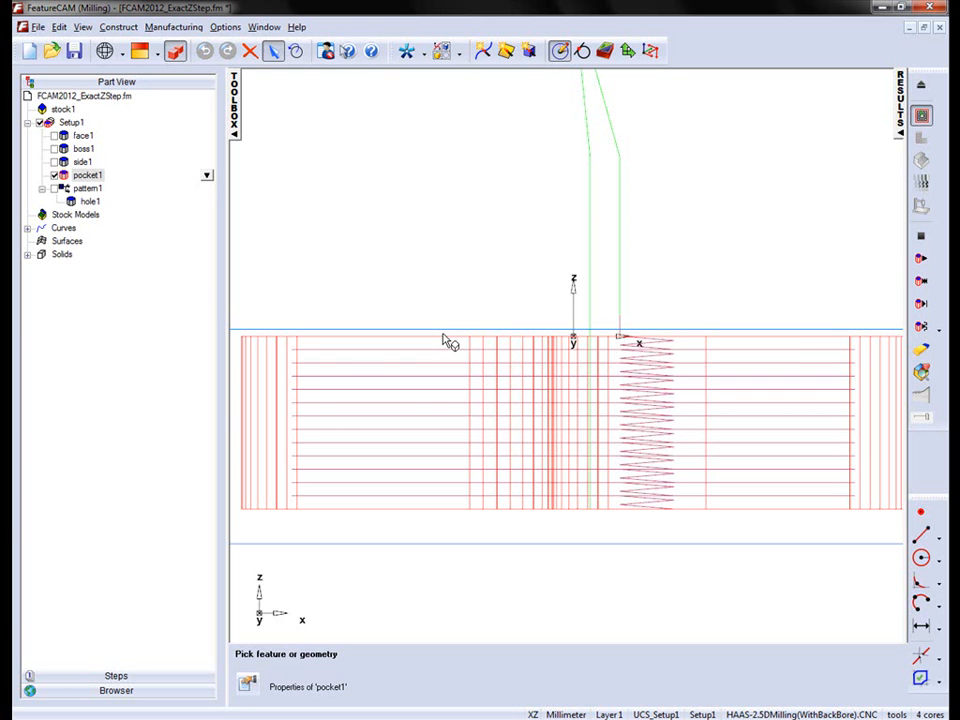
scroll(447, 340, "down", 1)
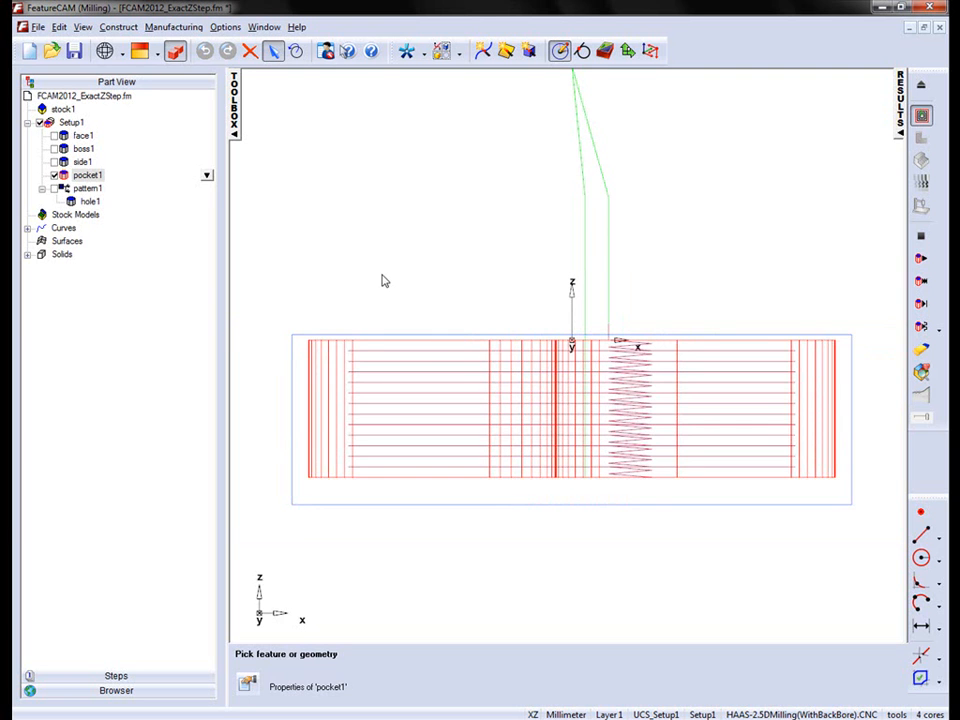
scroll(384, 281, "down", 1)
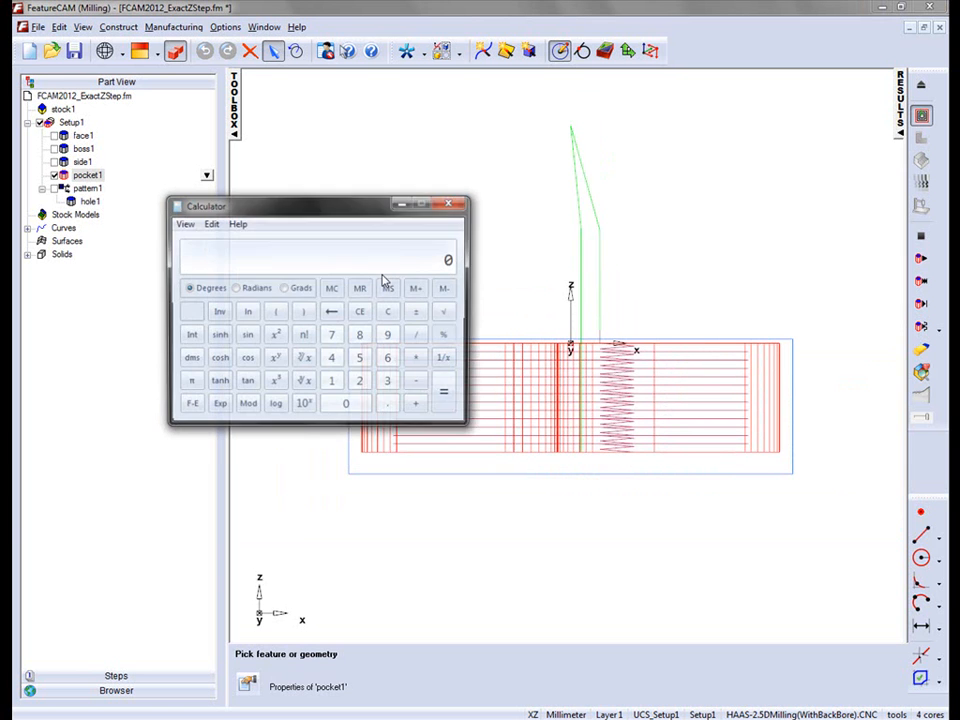
Step: Switch to Calculator and divide the 25 mm pocket depth by the 2 mm Z increment
left_click_drag(367, 207, 317, 85)
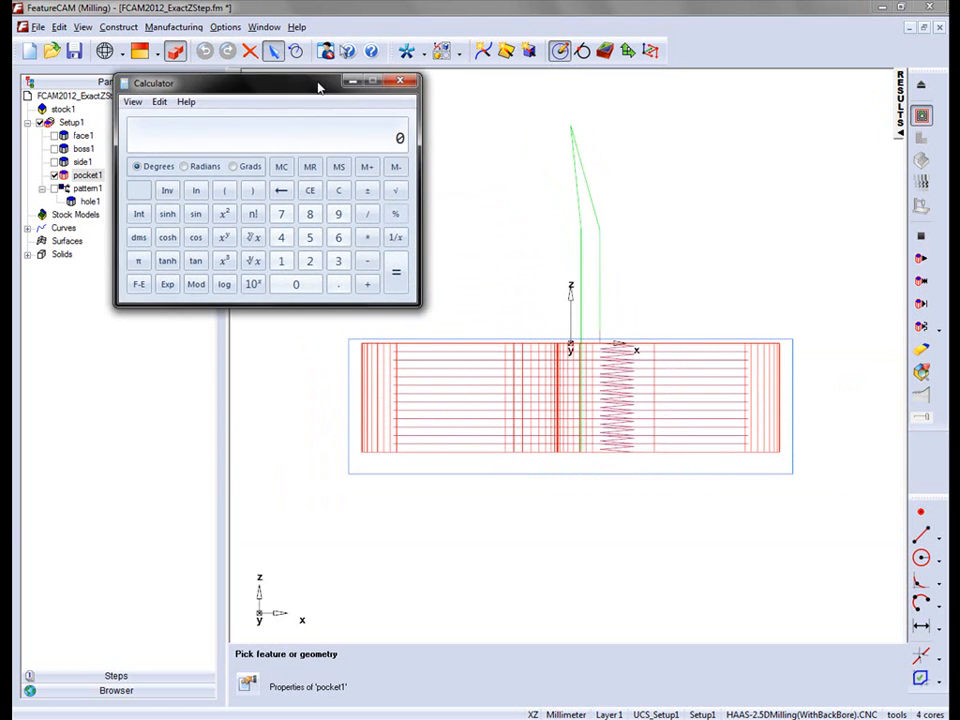
left_click(309, 260)
left_click(310, 238)
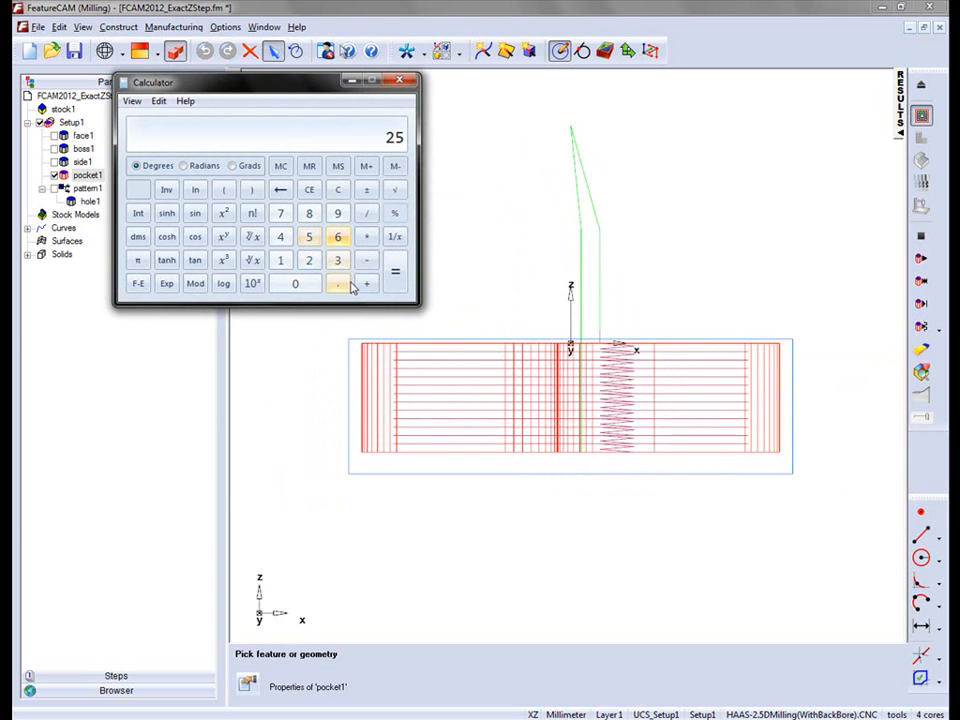
left_click(367, 213)
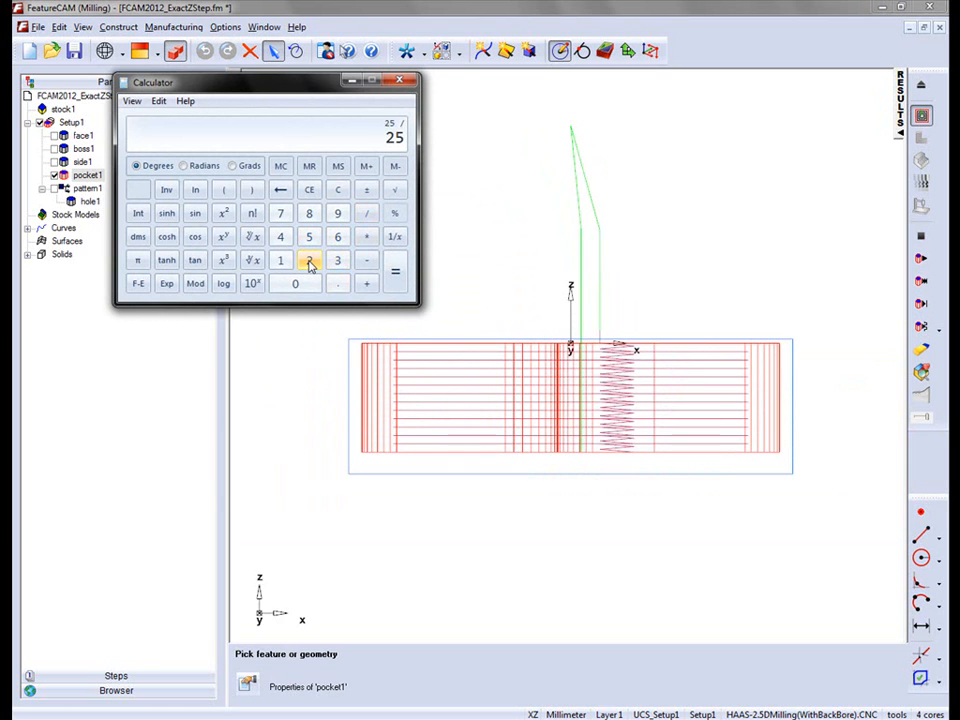
left_click(309, 260)
left_click(394, 271)
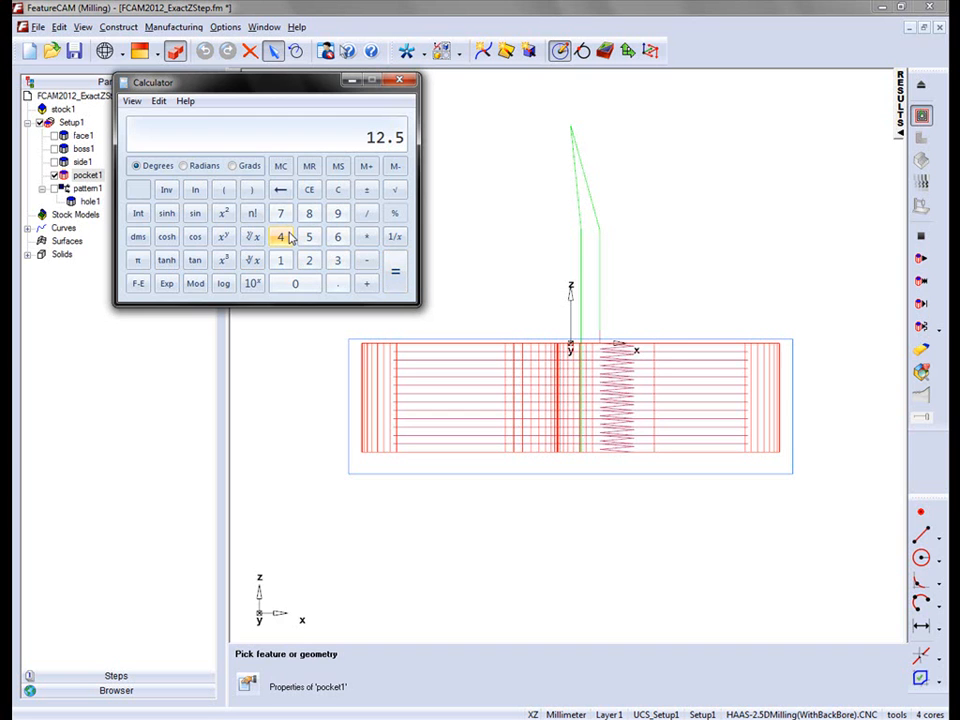
Step: Clear the entry and divide the pocket depth of 25 by 13 passes
left_click(309, 189)
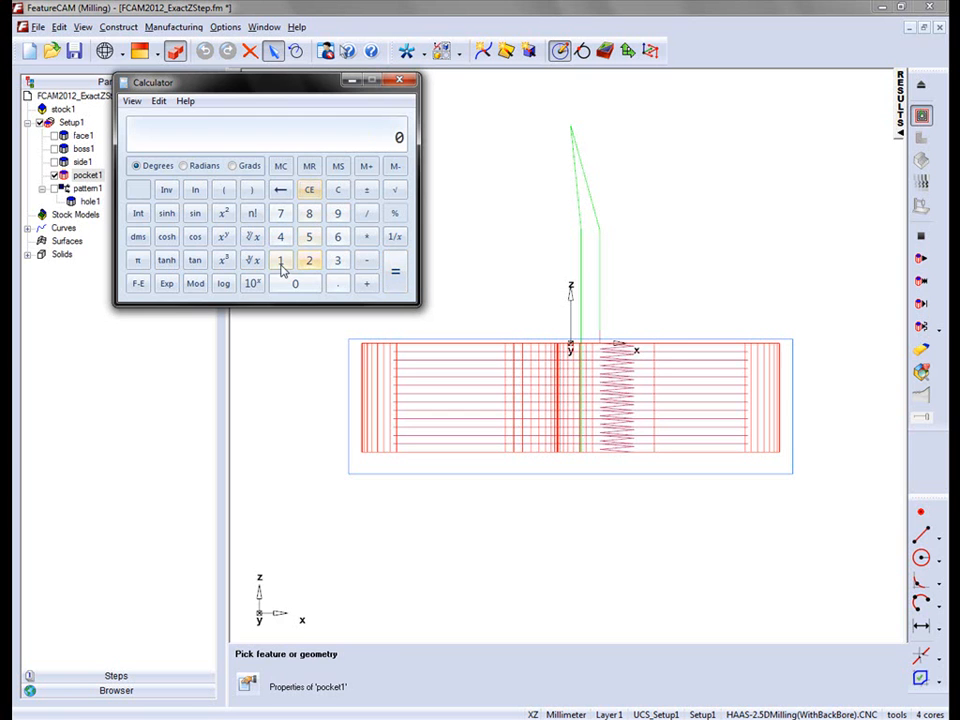
left_click(309, 260)
left_click(309, 236)
left_click(366, 213)
left_click(281, 260)
left_click(337, 260)
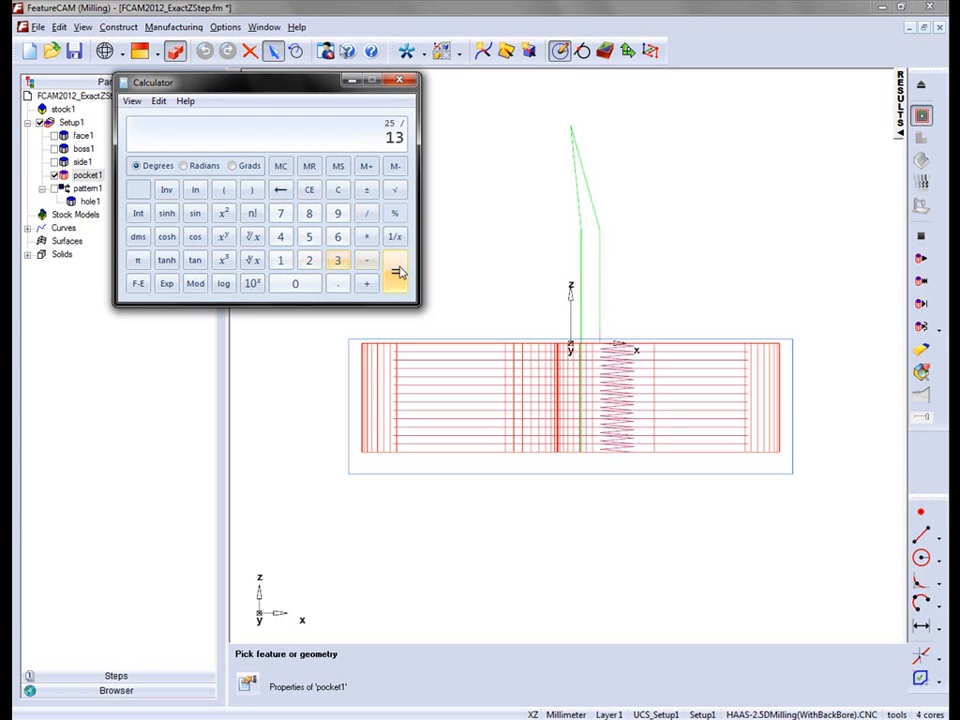
left_click(396, 272)
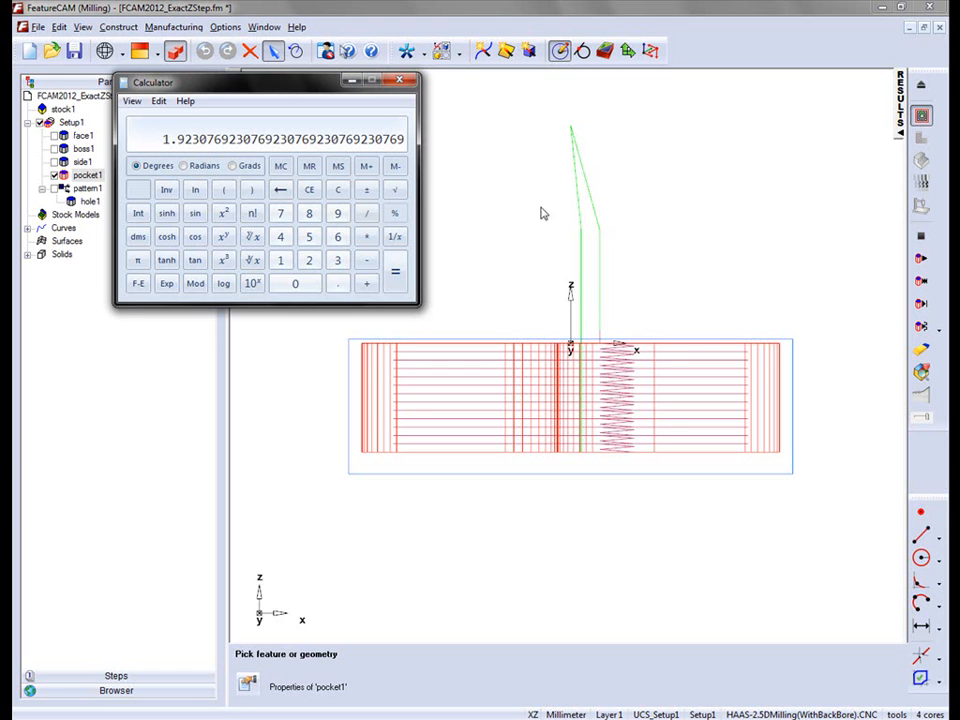
Step: Back in FeatureCAM, add a vertical distance dimension between two adjacent Z passes near the pocket floor, placing its label beside the stock
left_click(942, 628)
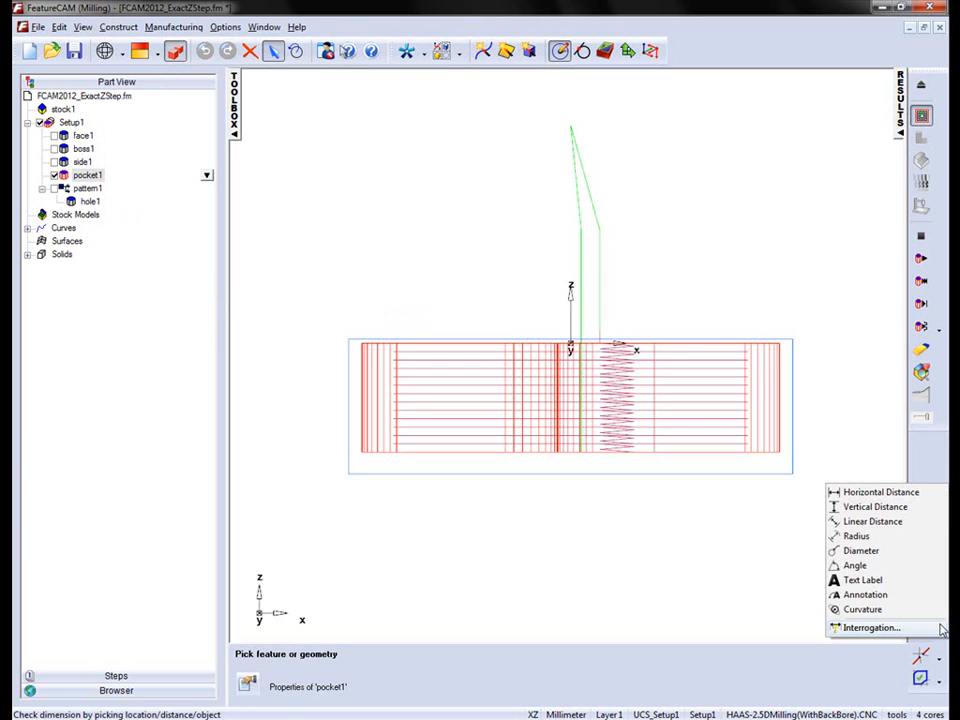
left_click(831, 506)
left_click(405, 443)
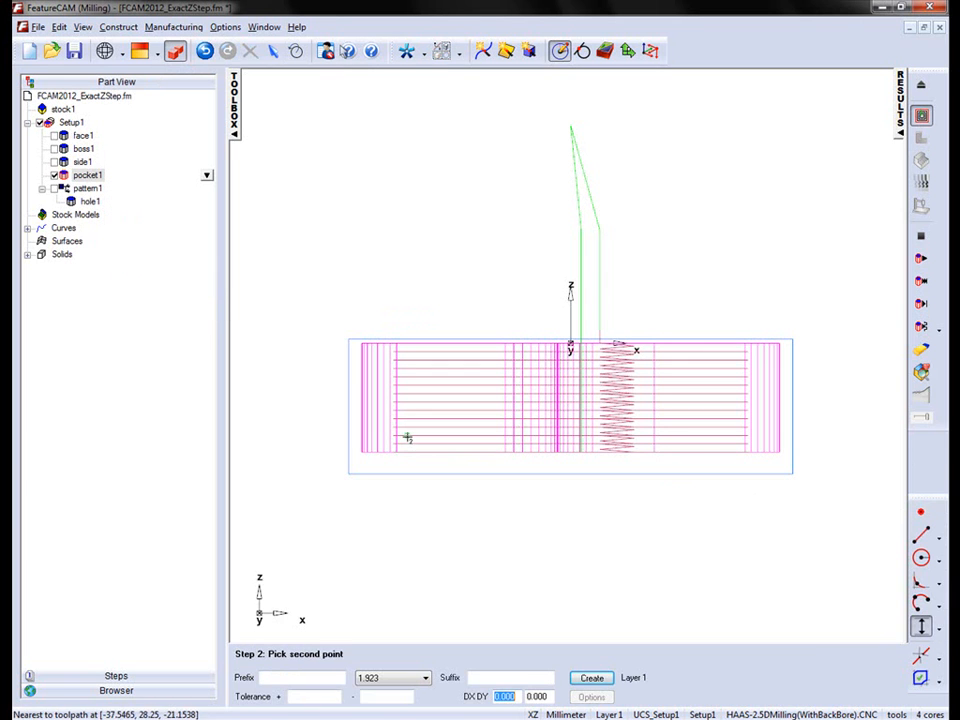
left_click(406, 440)
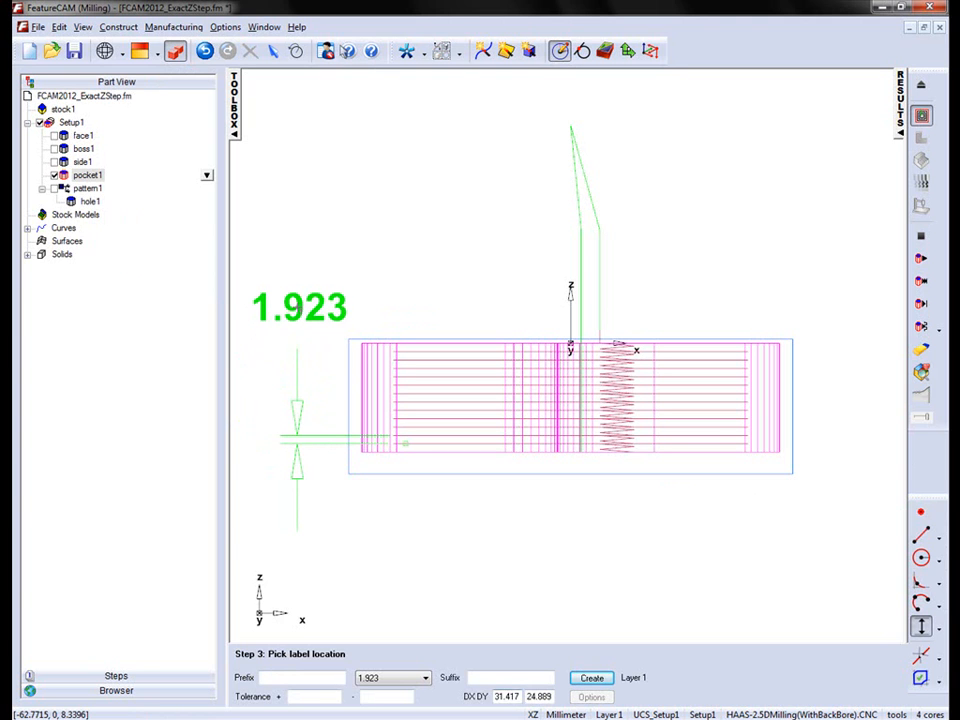
left_click(298, 308)
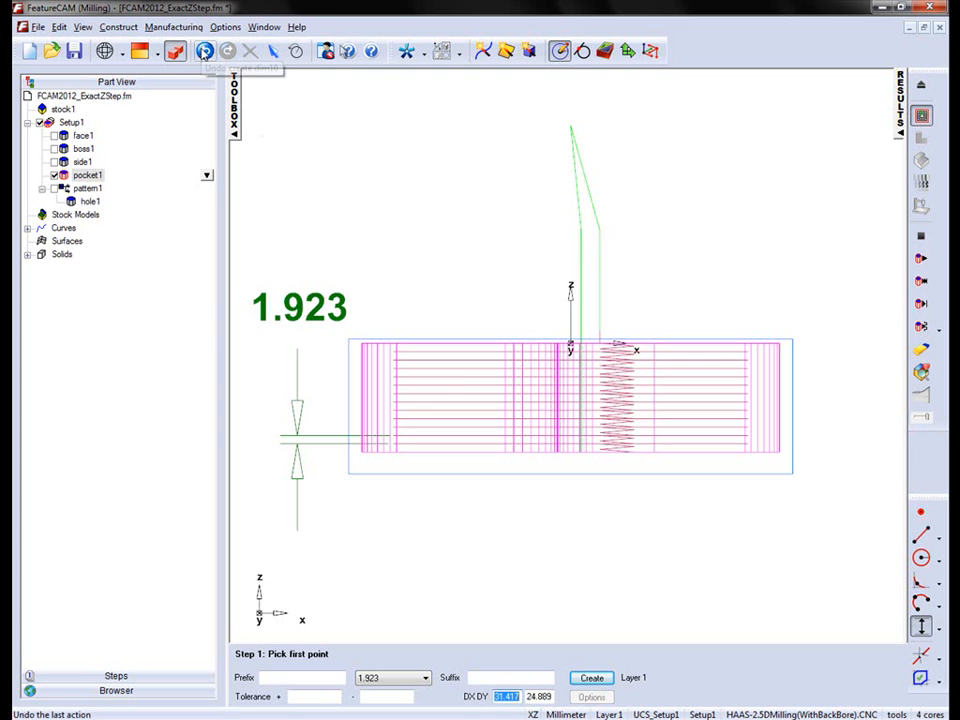
Step: Undo the last dimension and turn off equal depth of cut in pocket1's miscellaneous properties, applying the change
left_click(204, 51)
right_click(90, 175)
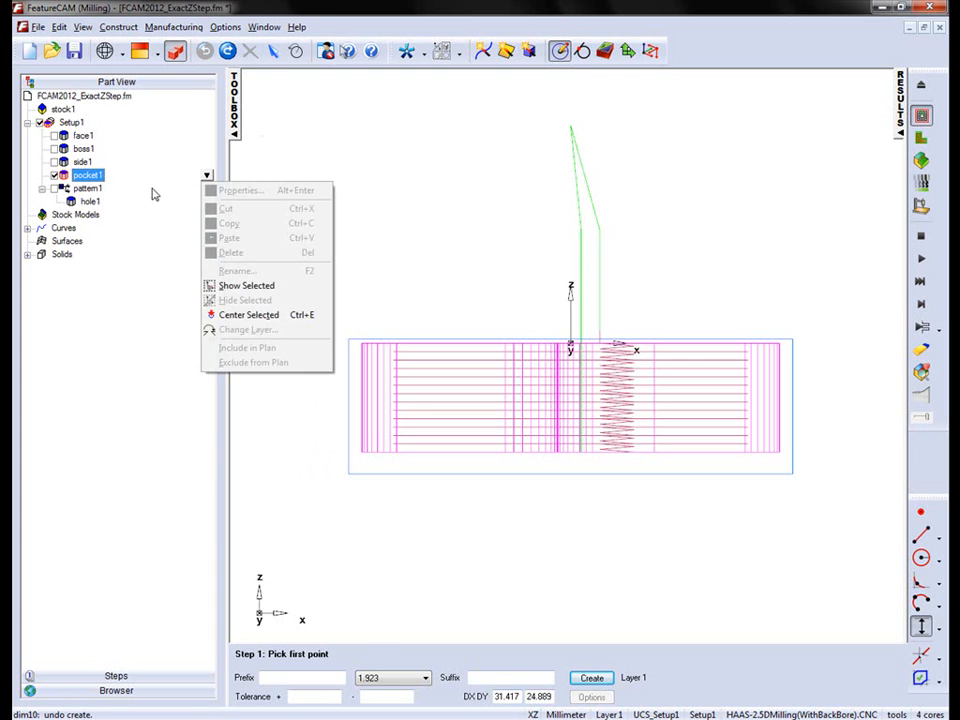
left_click(228, 190)
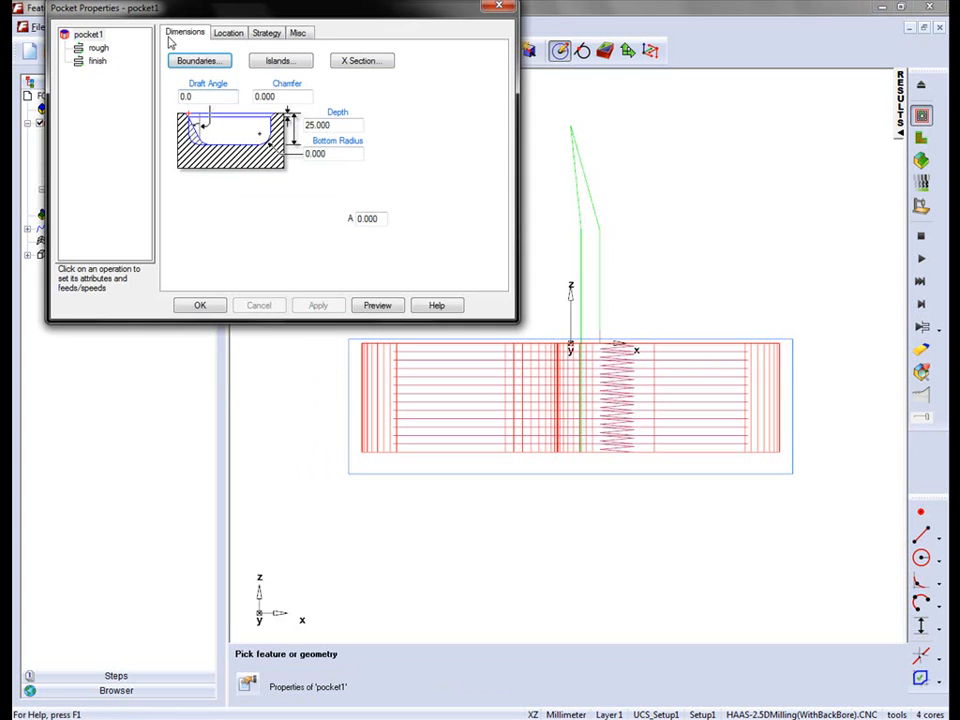
left_click_drag(143, 10, 139, 72)
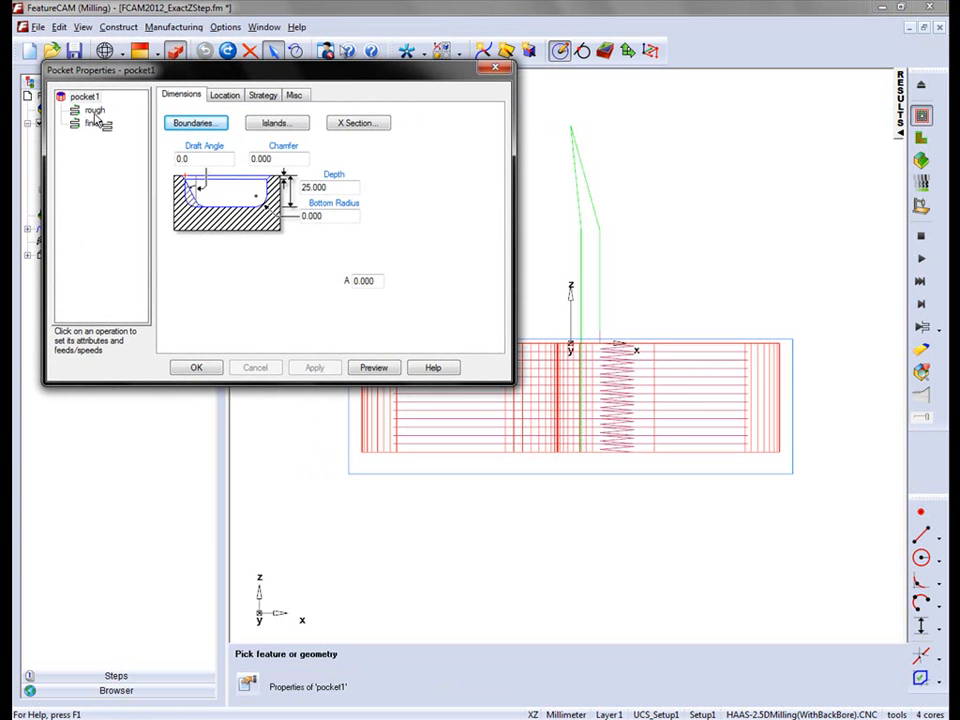
left_click(294, 94)
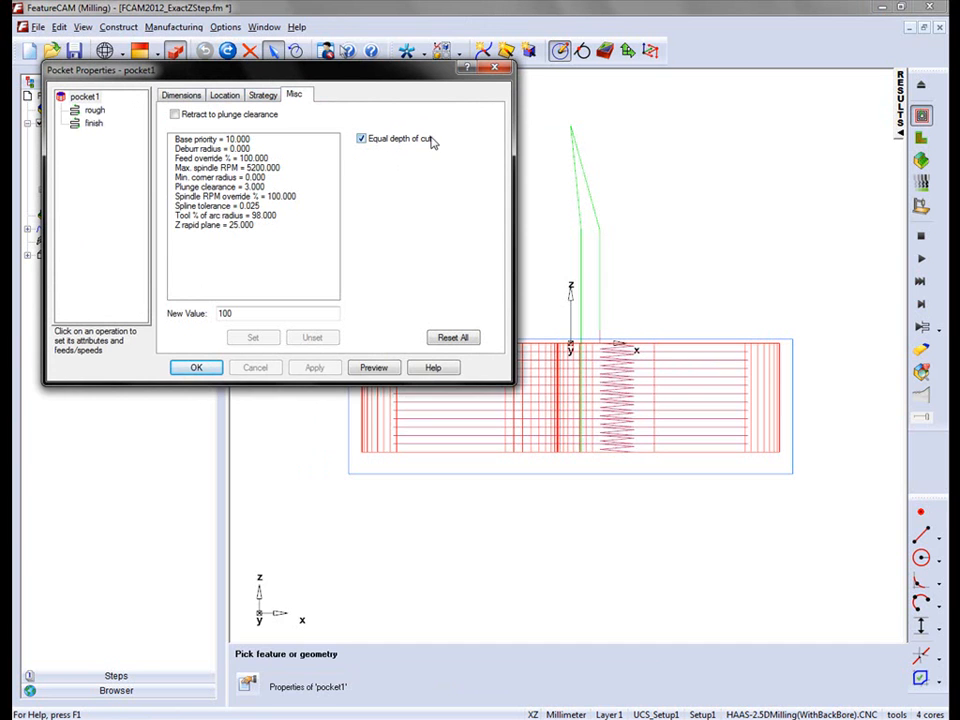
left_click(362, 141)
left_click(313, 367)
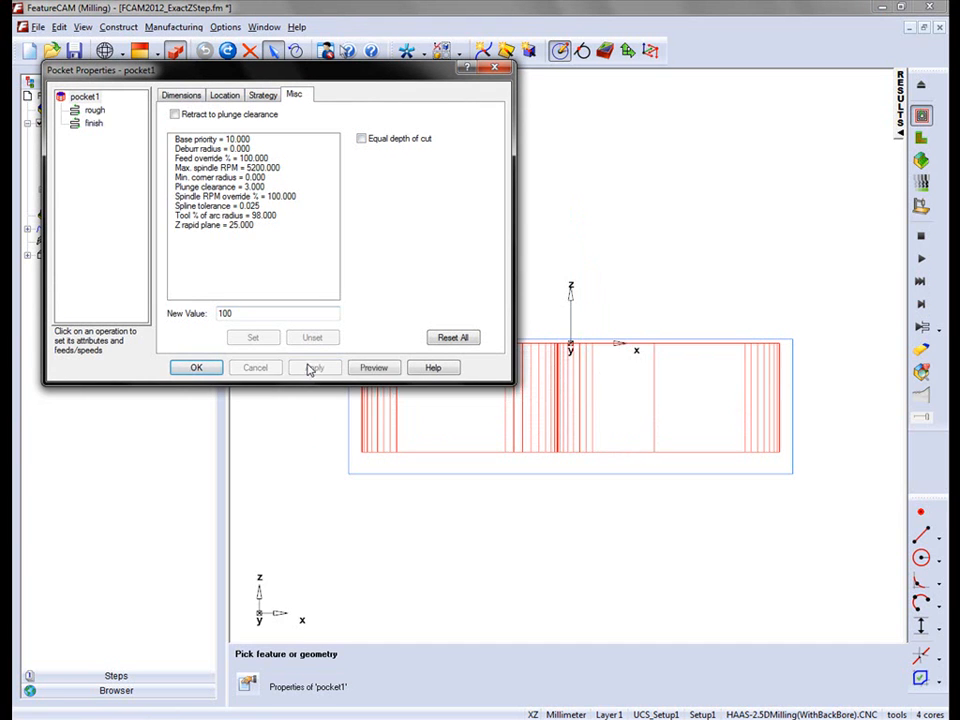
Step: Preview the pocket's rough operation toolpath and dimension the vertical distance between two adjacent Z passes in its lower part, labelled beside the stock
left_click(86, 110)
left_click(370, 368)
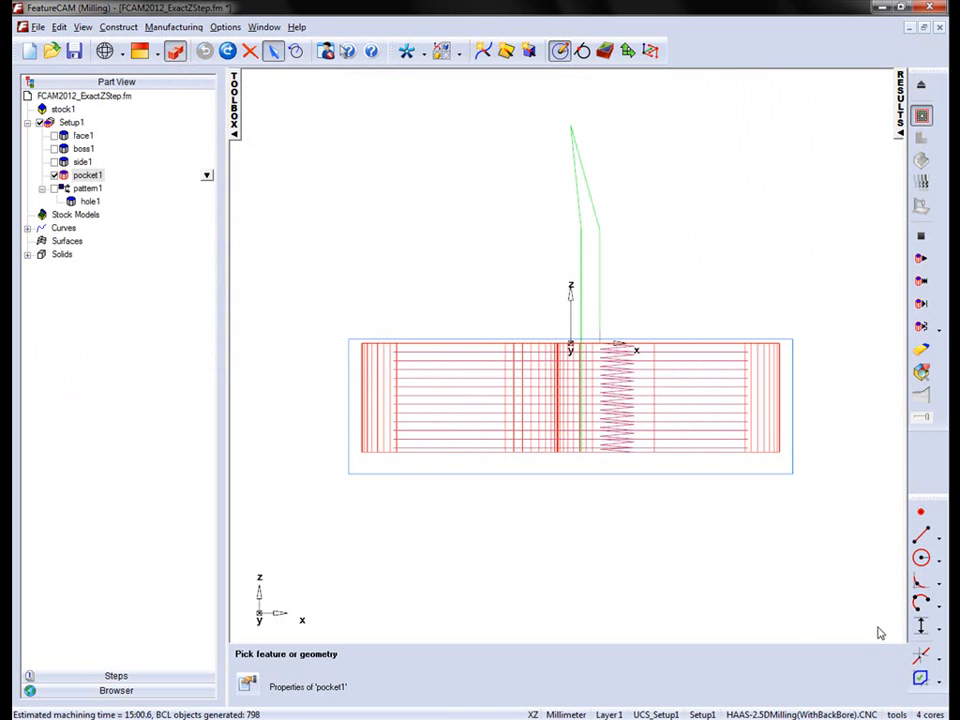
left_click(921, 626)
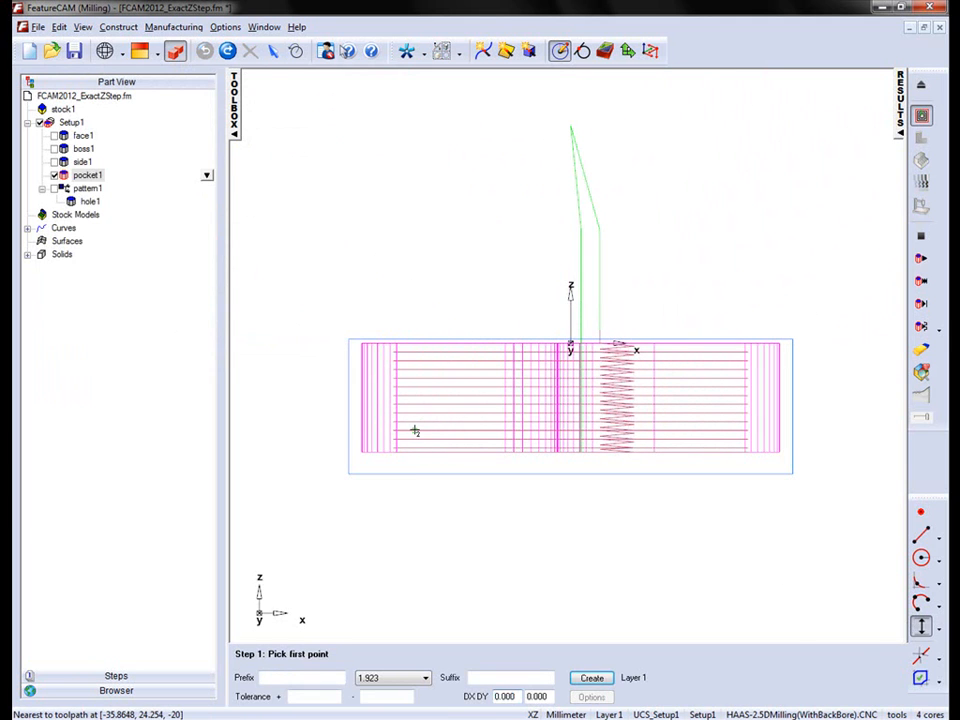
left_click(414, 430)
left_click(414, 425)
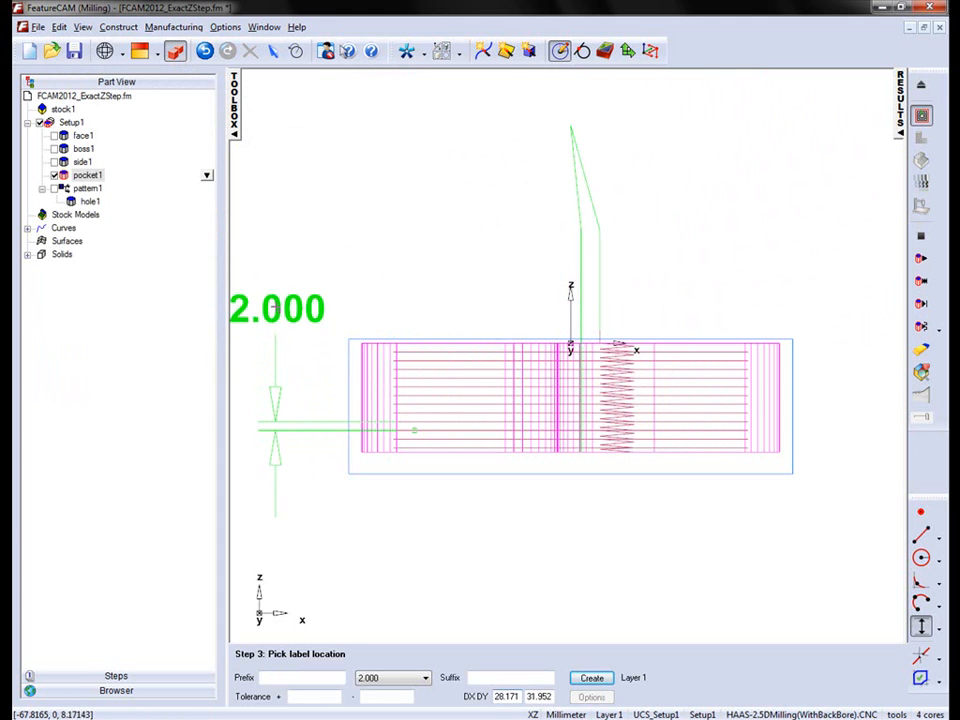
left_click(316, 322)
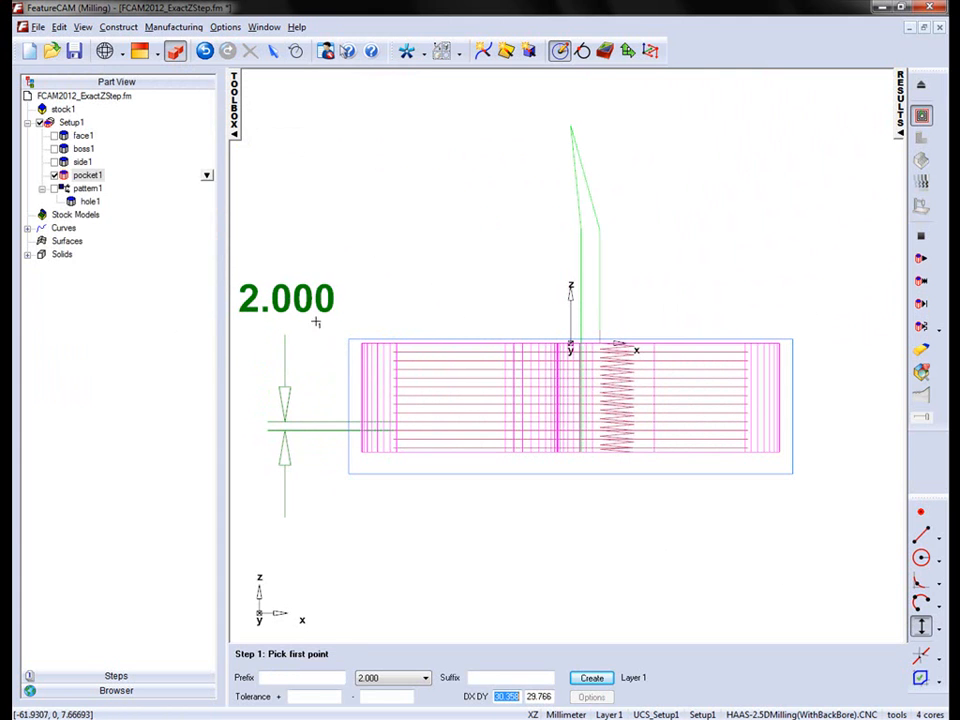
Step: Add a vertical dimension between the next pair of adjacent Z passes nearer mid-depth, placing its label above the stock's edge
left_click(416, 405)
left_click(415, 412)
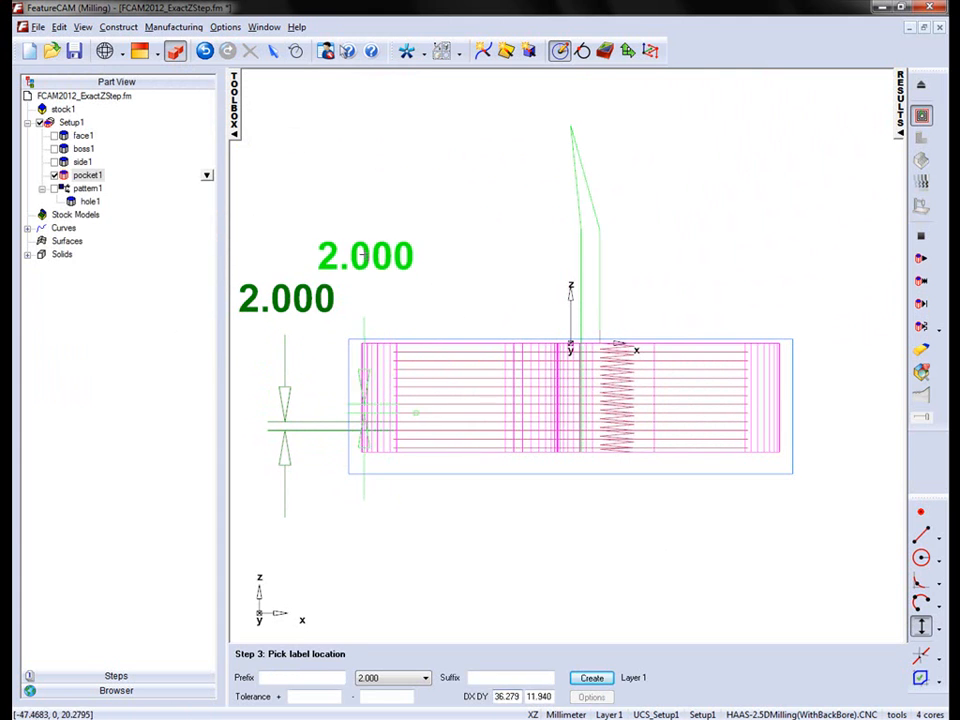
left_click(347, 244)
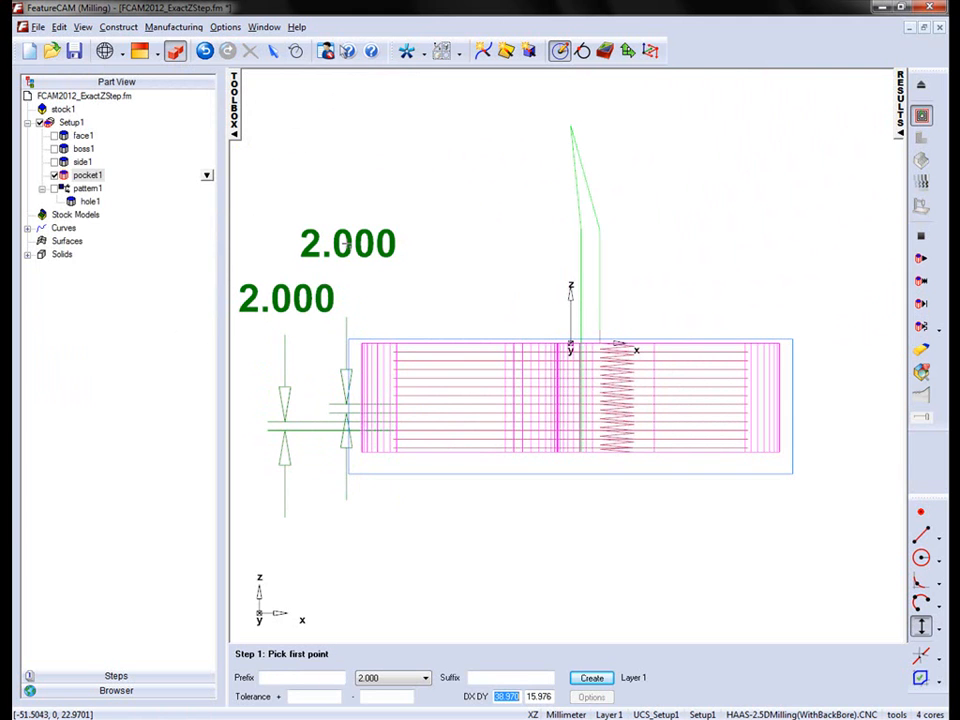
Step: Dimension the vertical distance between the last two Z passes at the pocket floor, placing the label below the stock
left_click(411, 447)
left_click(409, 456)
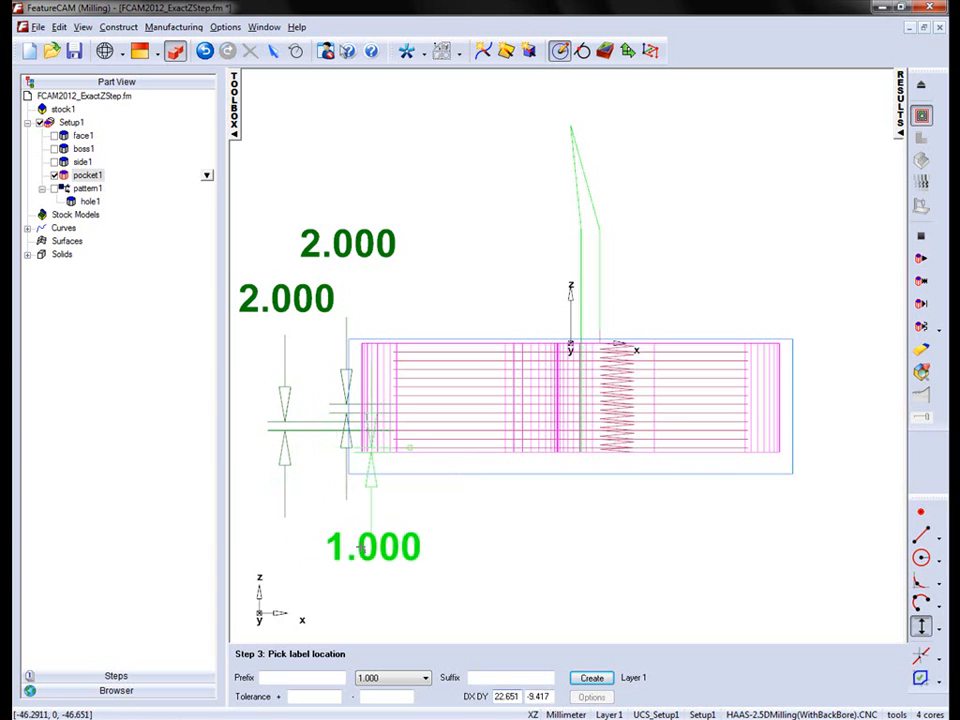
left_click(323, 540)
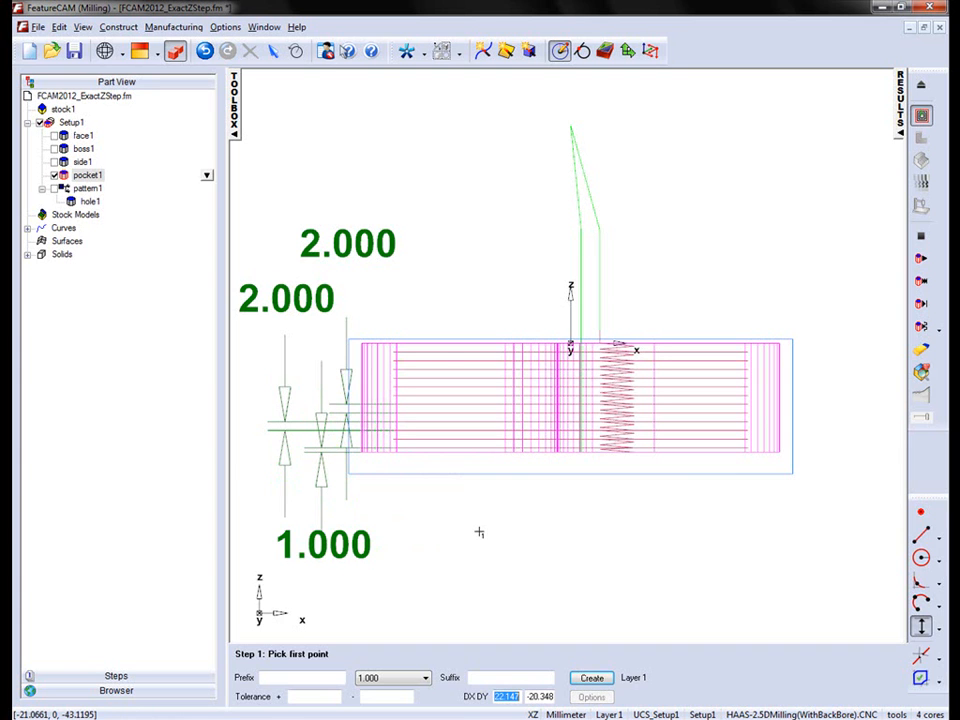
Step: In the document's milling Machining Attributes, turn off equal depth of cut for the rough pass in the stepover settings
left_click(174, 27)
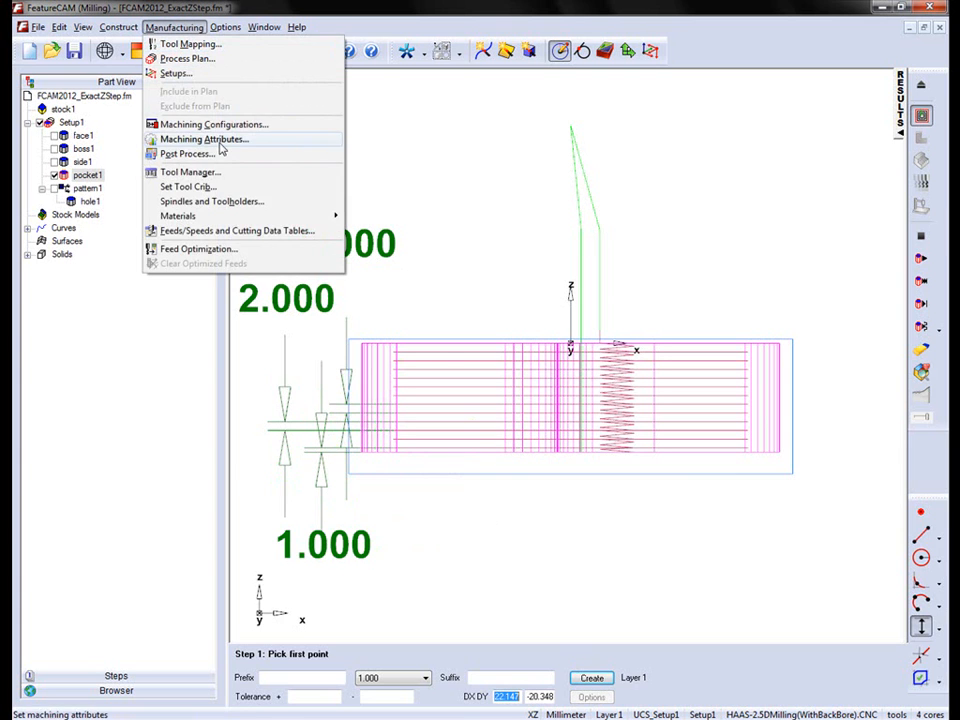
left_click(221, 145)
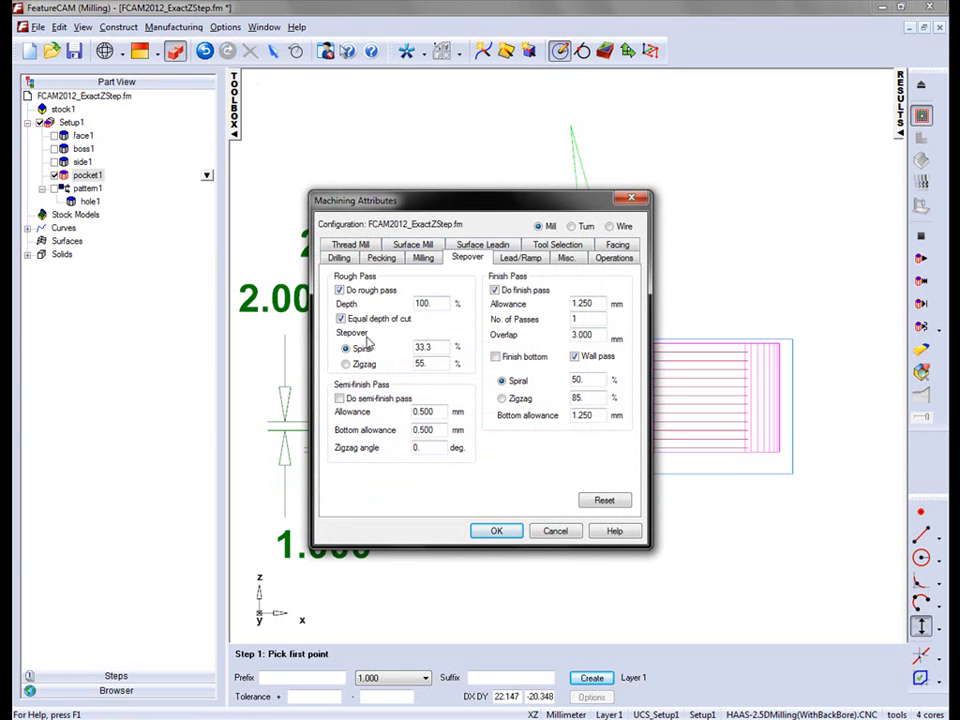
left_click(341, 319)
left_click(341, 319)
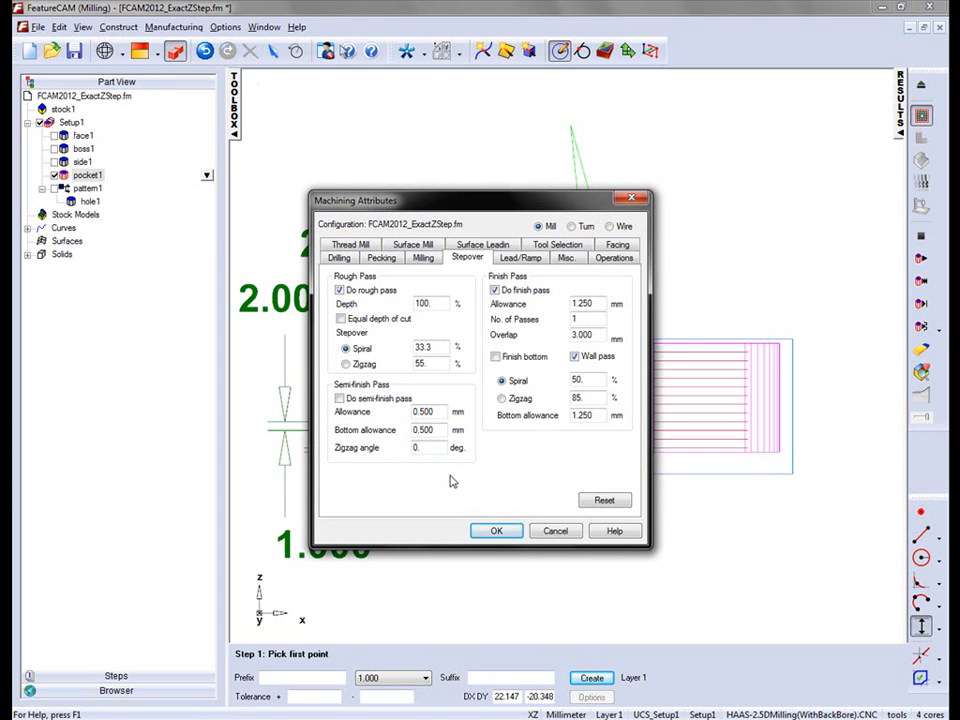